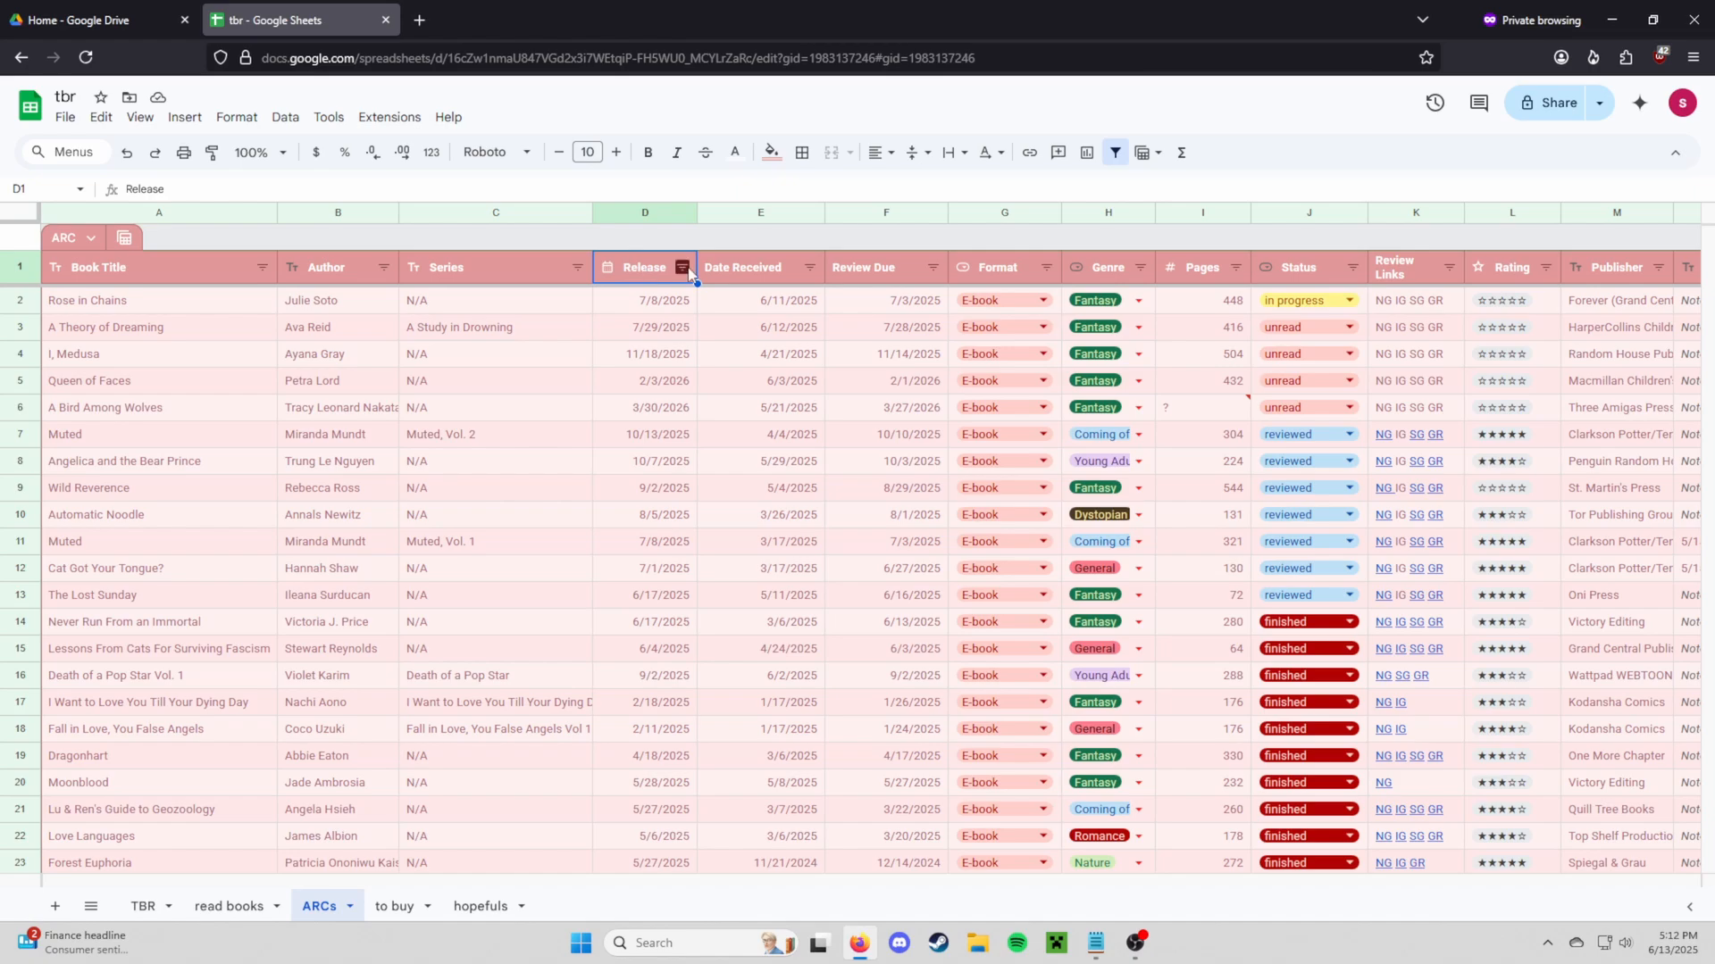
pyautogui.click(682, 269)
pyautogui.click(521, 333)
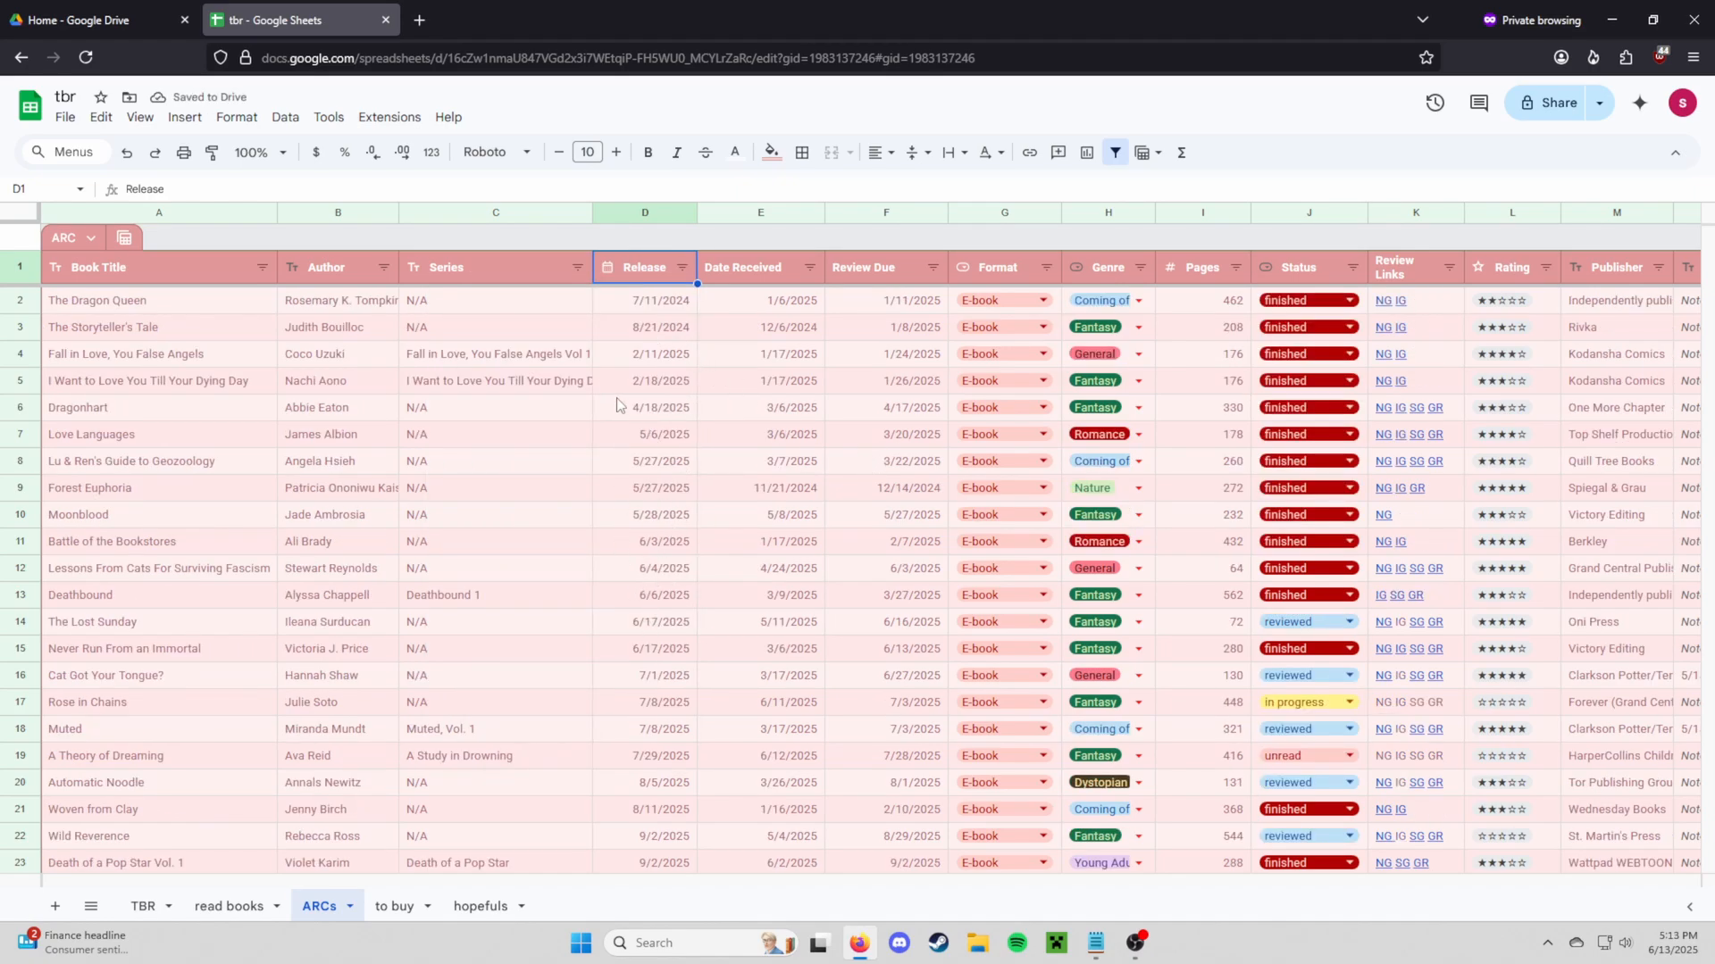
pyautogui.hotkey('ctrl', 'z')
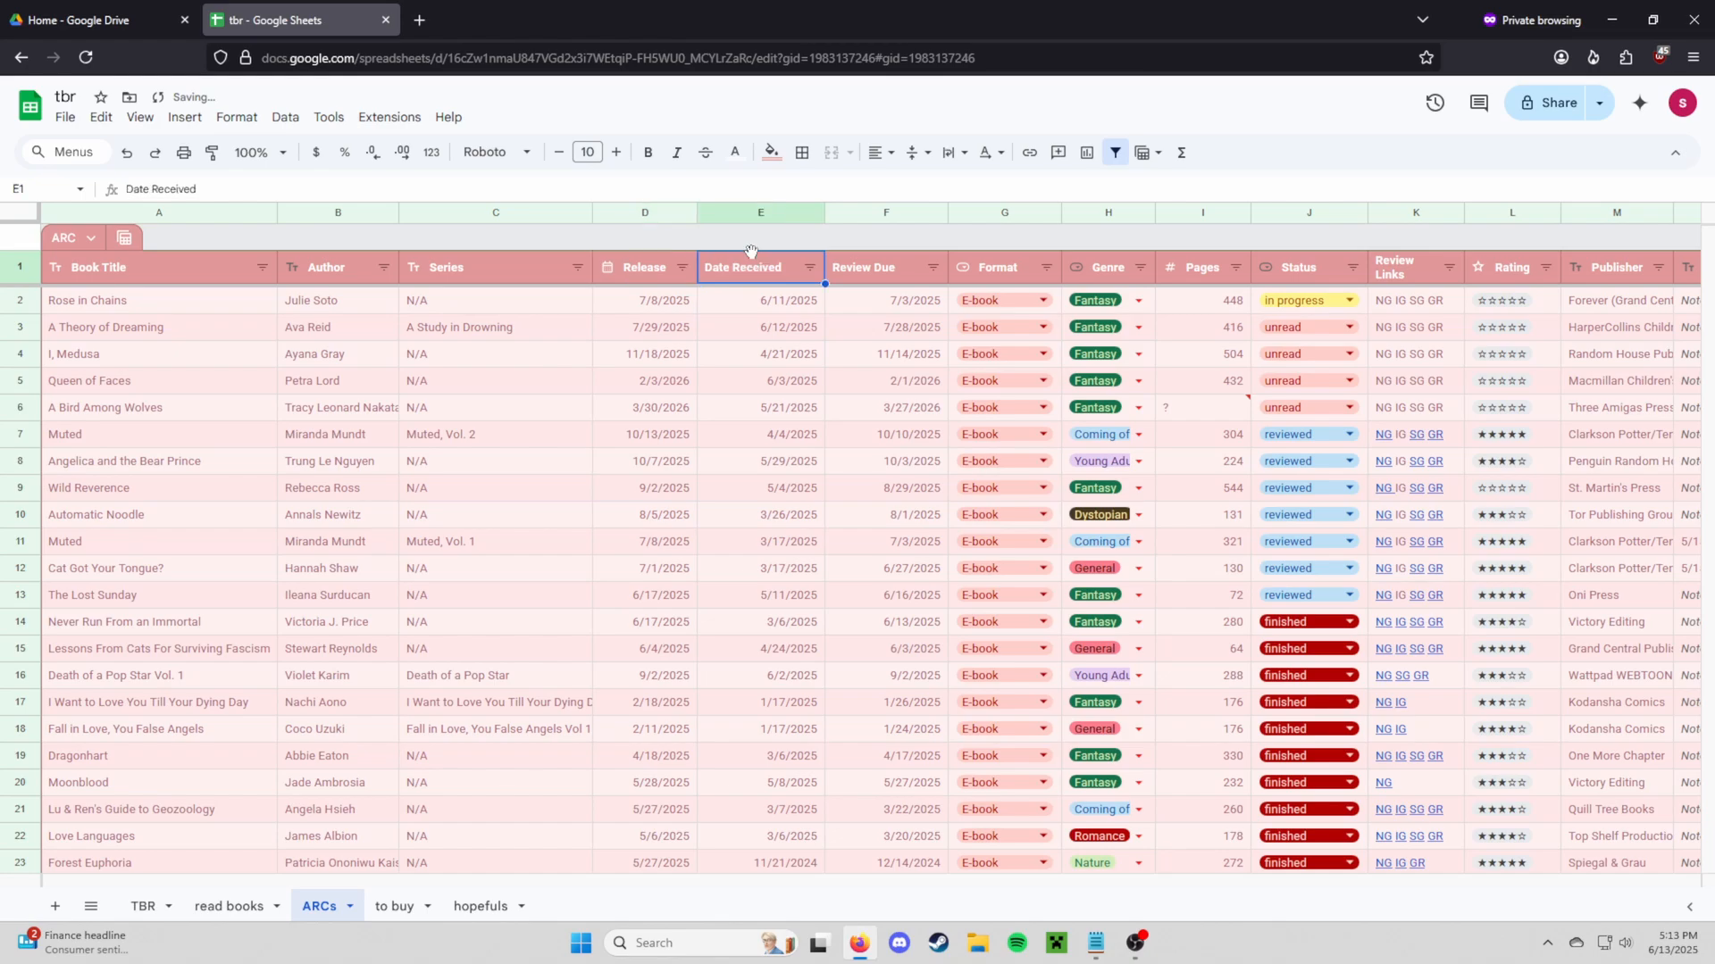
pyautogui.click(768, 212)
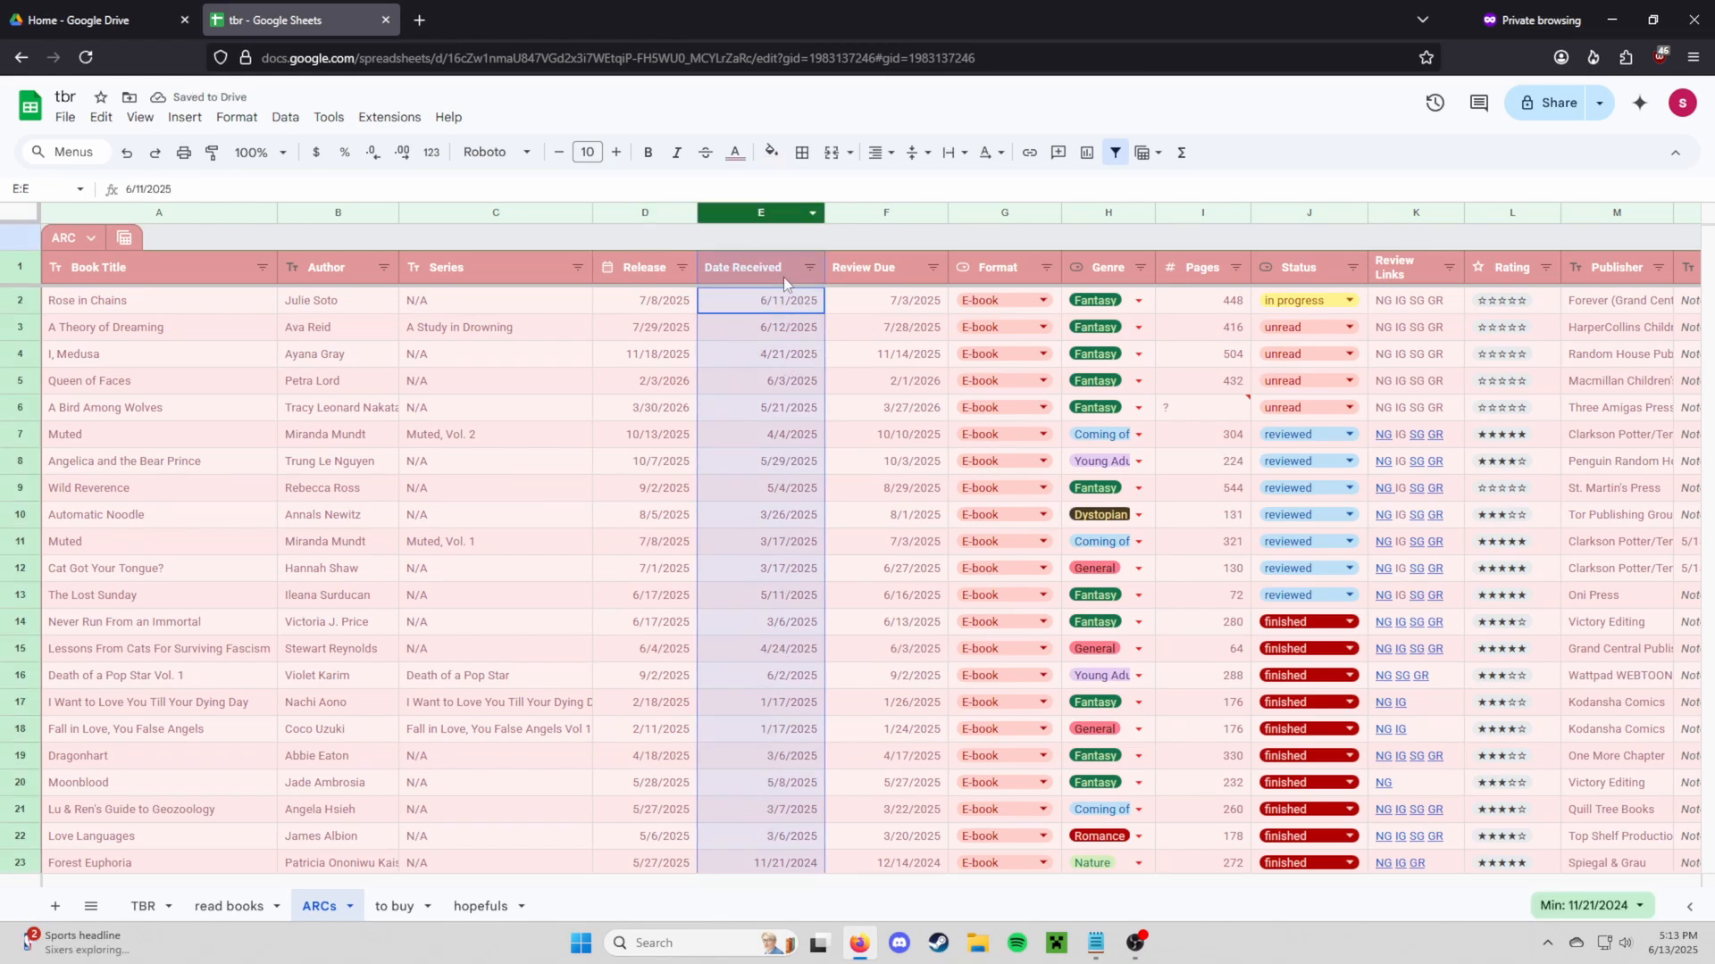
pyautogui.click(888, 212)
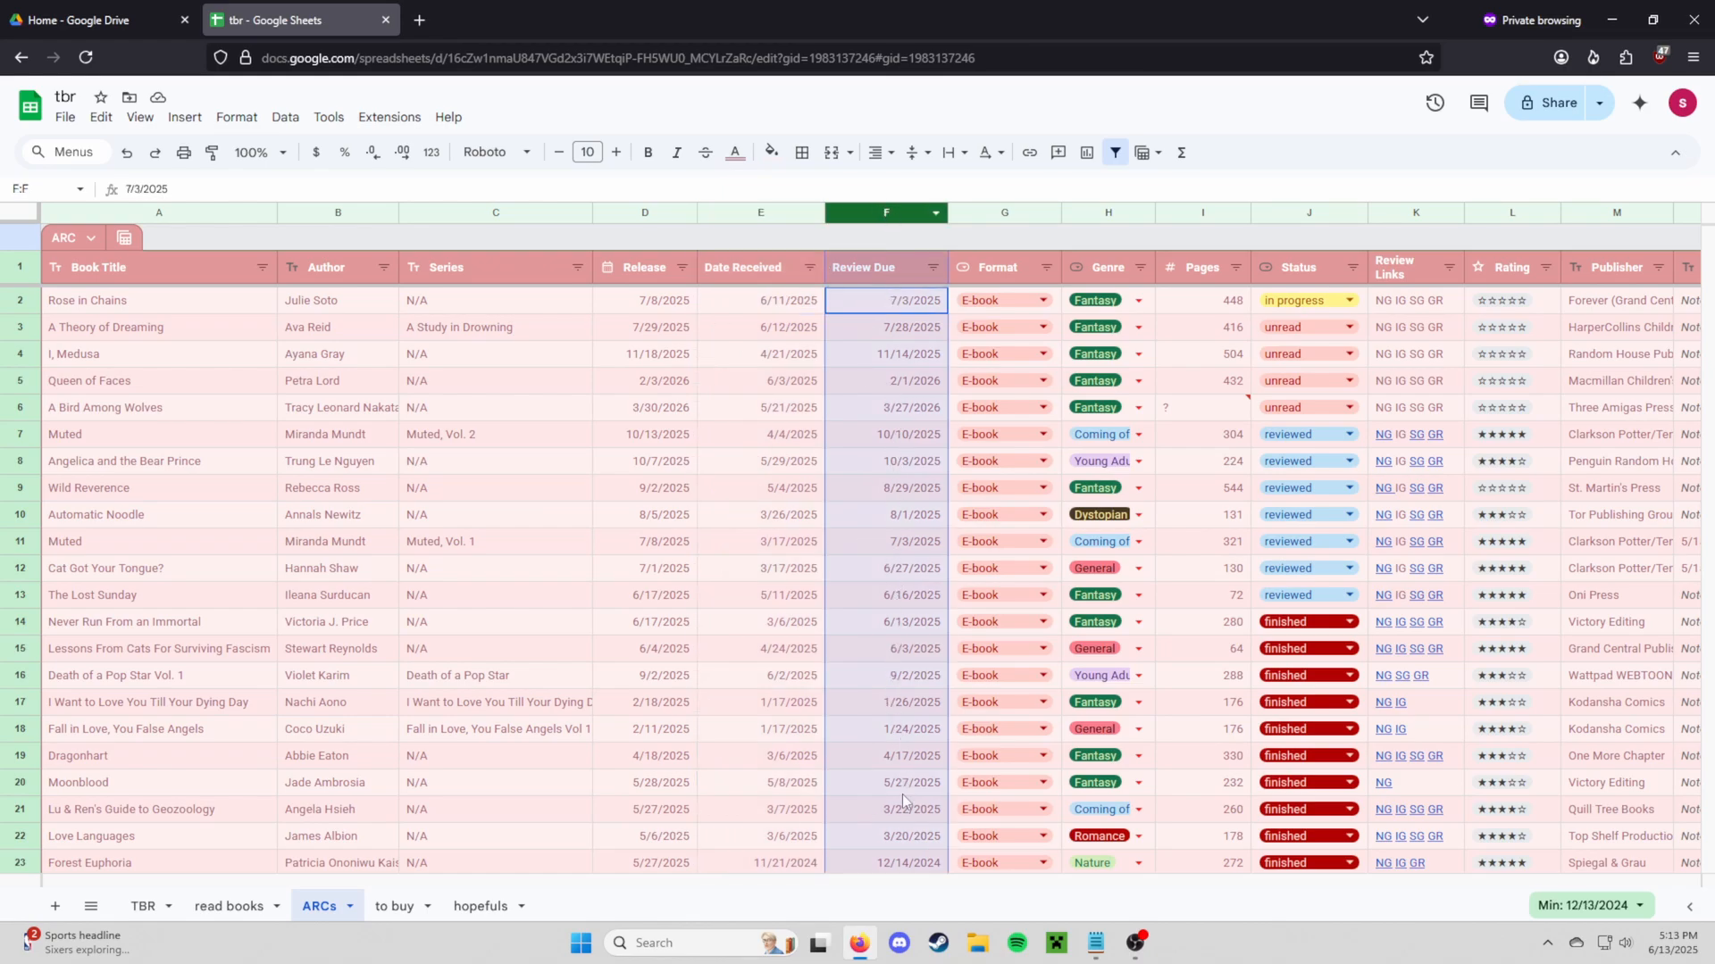
pyautogui.click(892, 336)
pyautogui.click(898, 357)
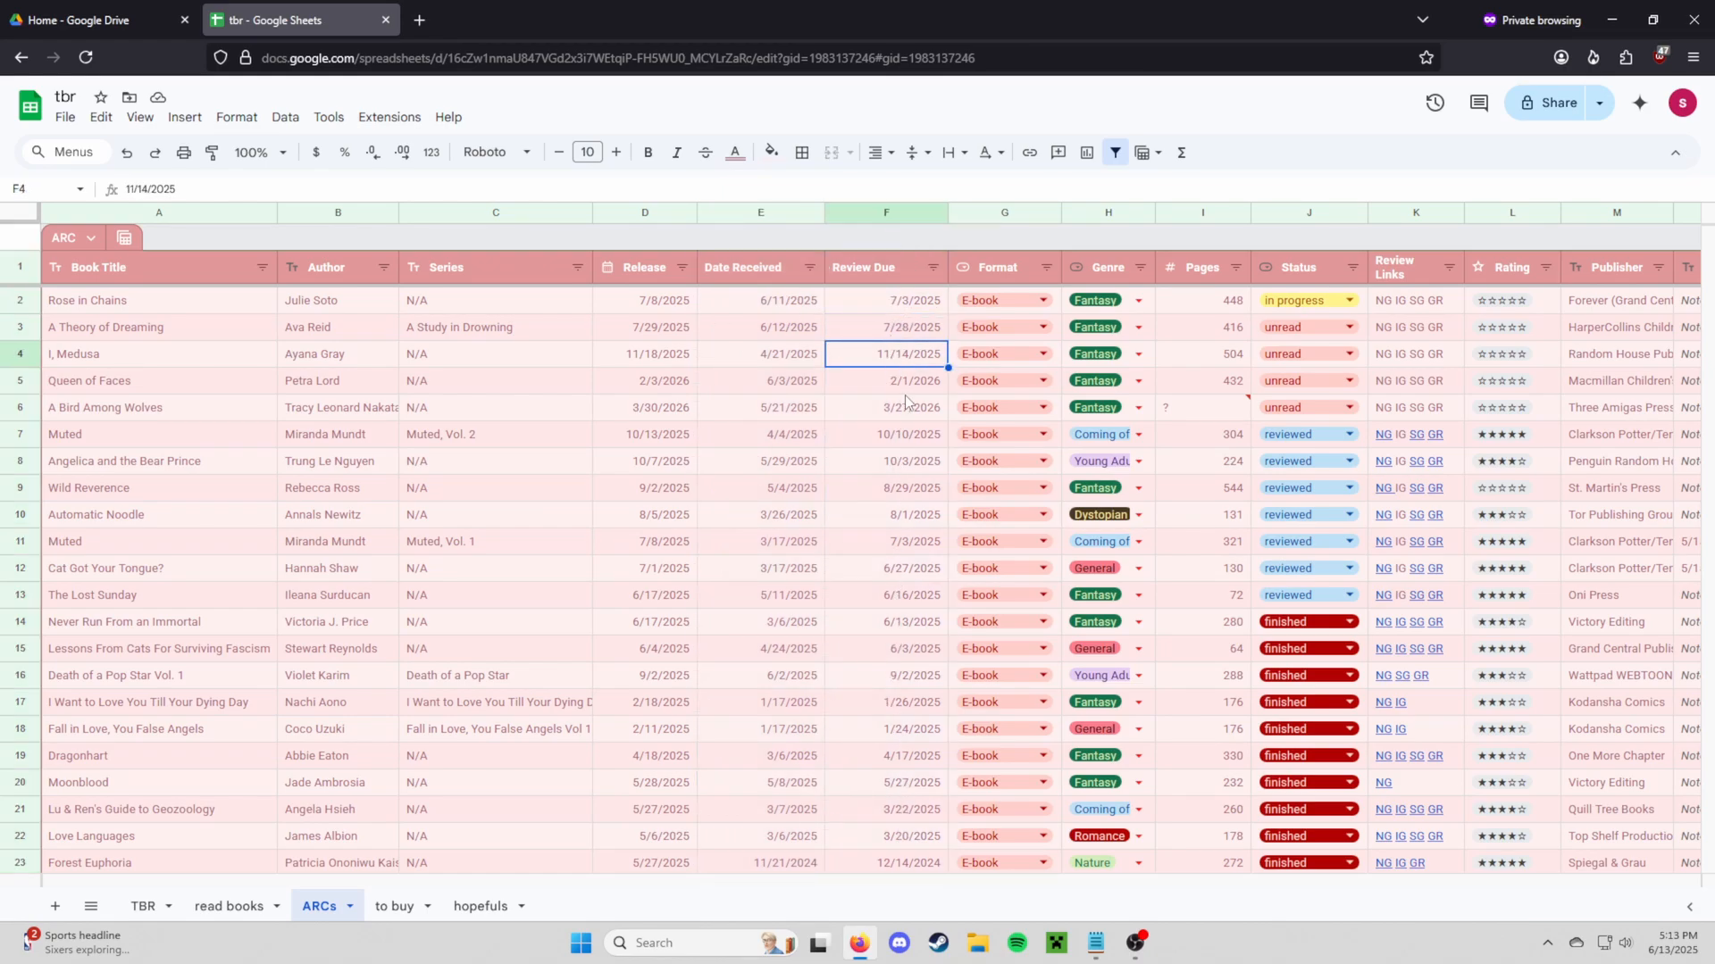
pyautogui.click(895, 572)
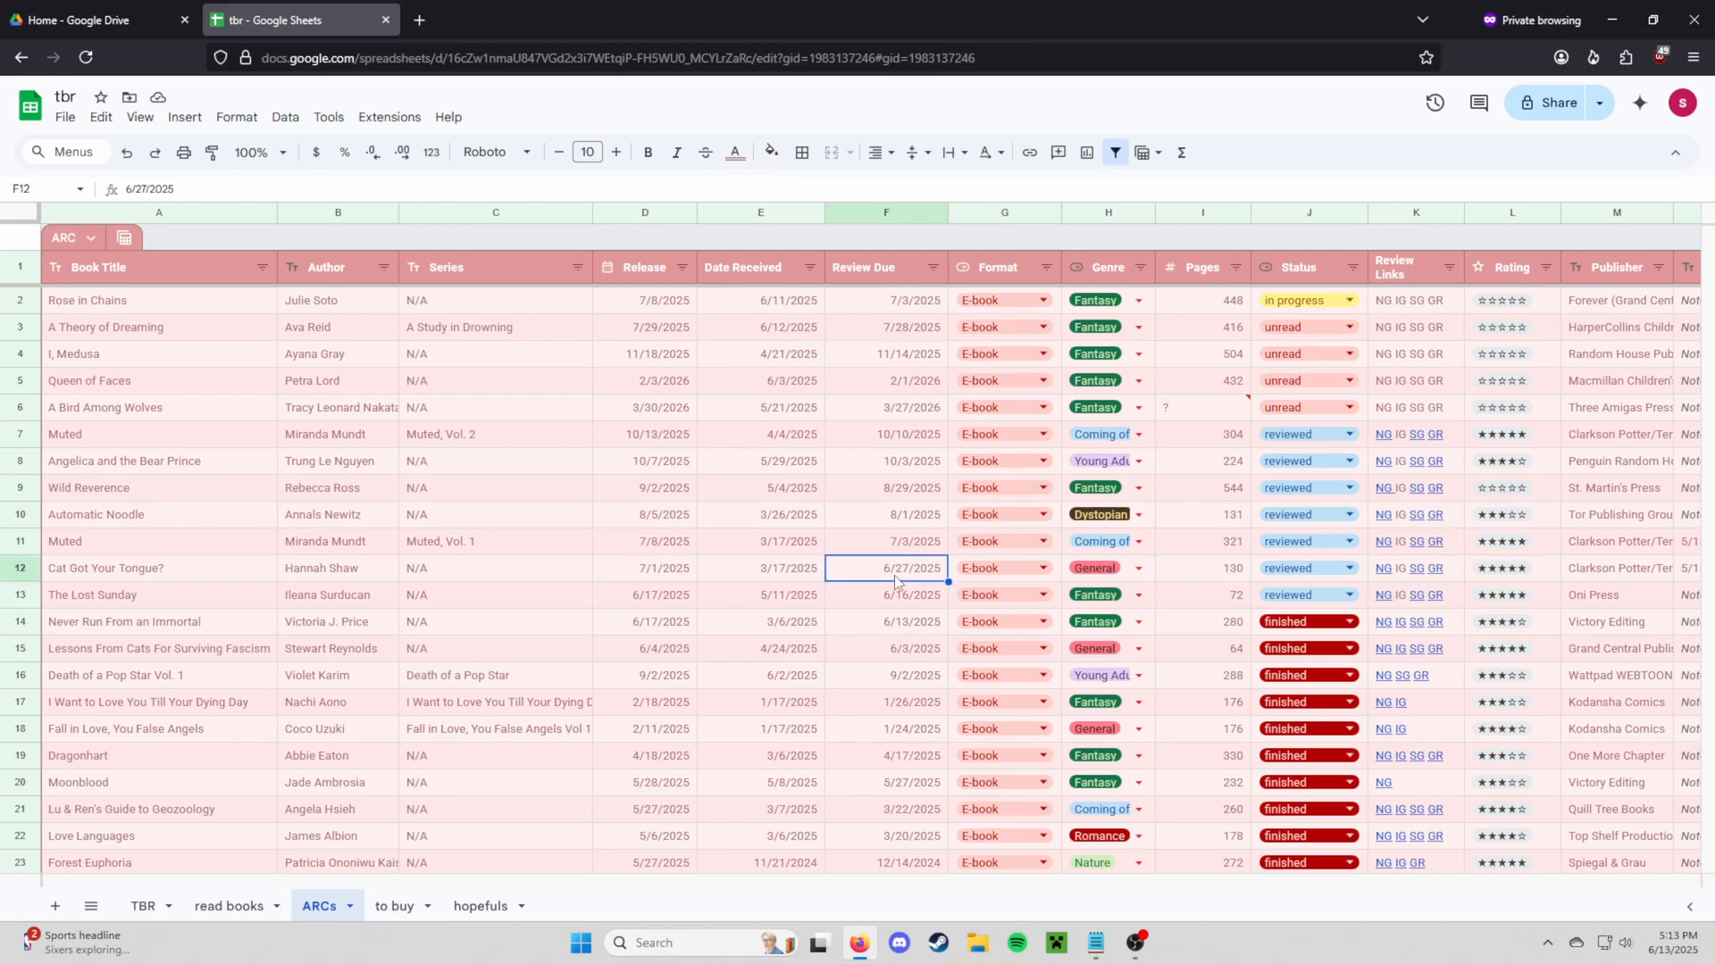
pyautogui.click(887, 598)
pyautogui.click(990, 300)
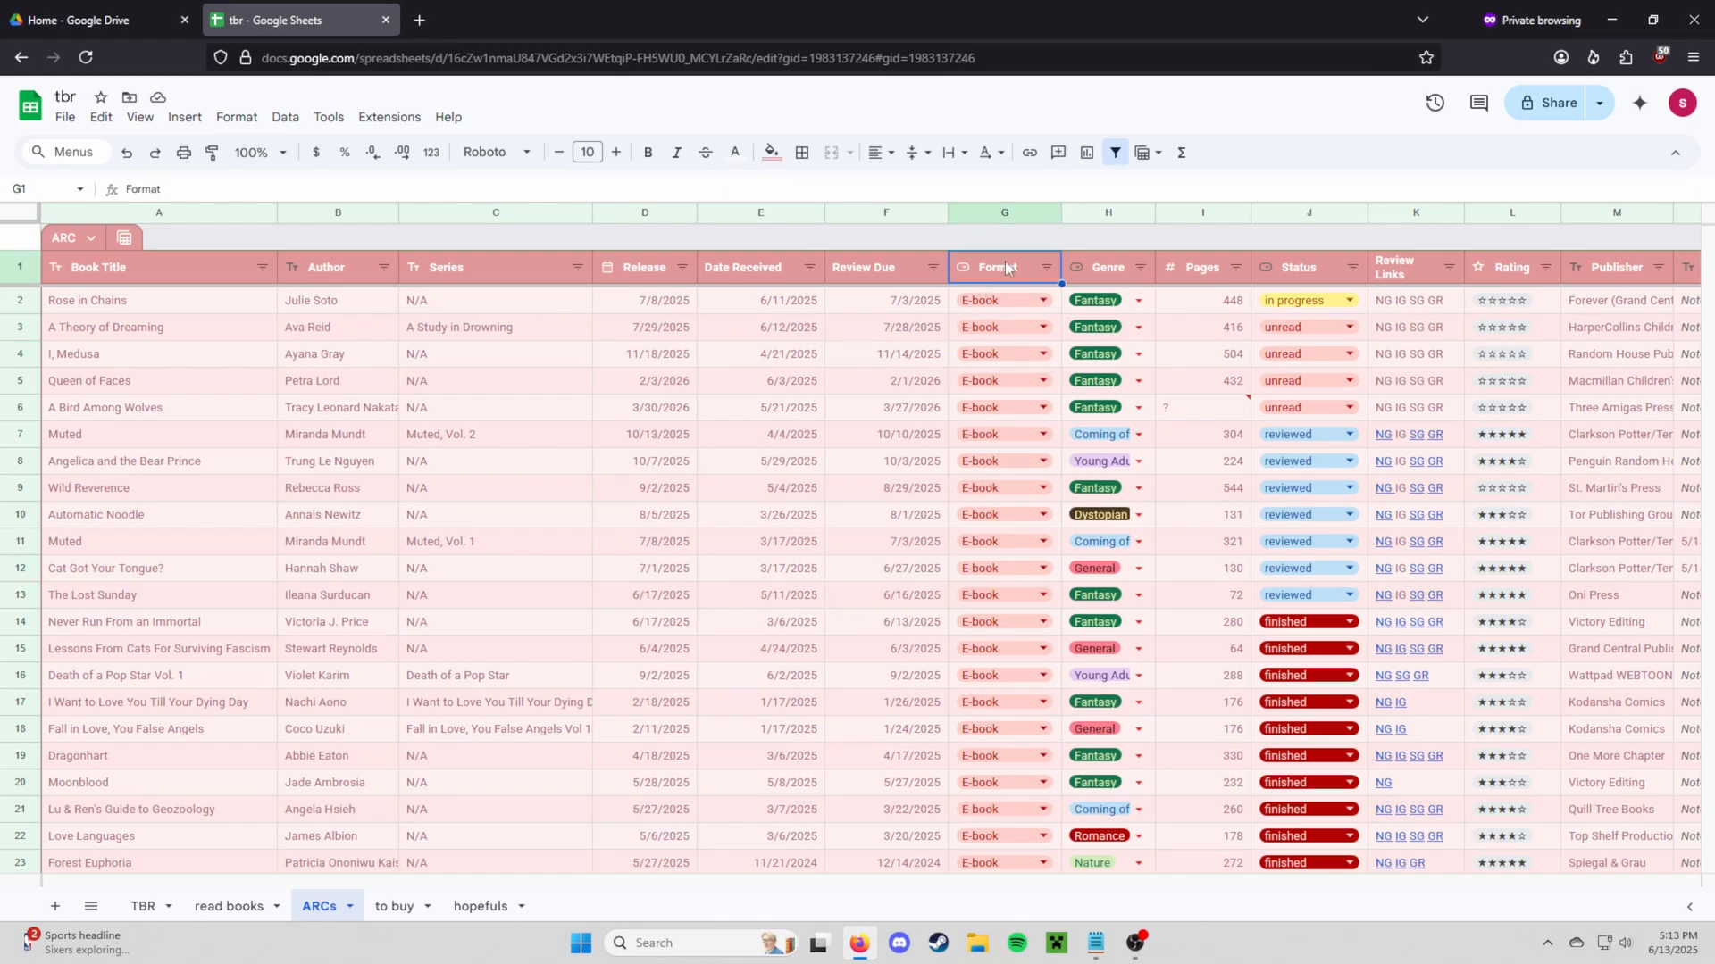
pyautogui.click(991, 300)
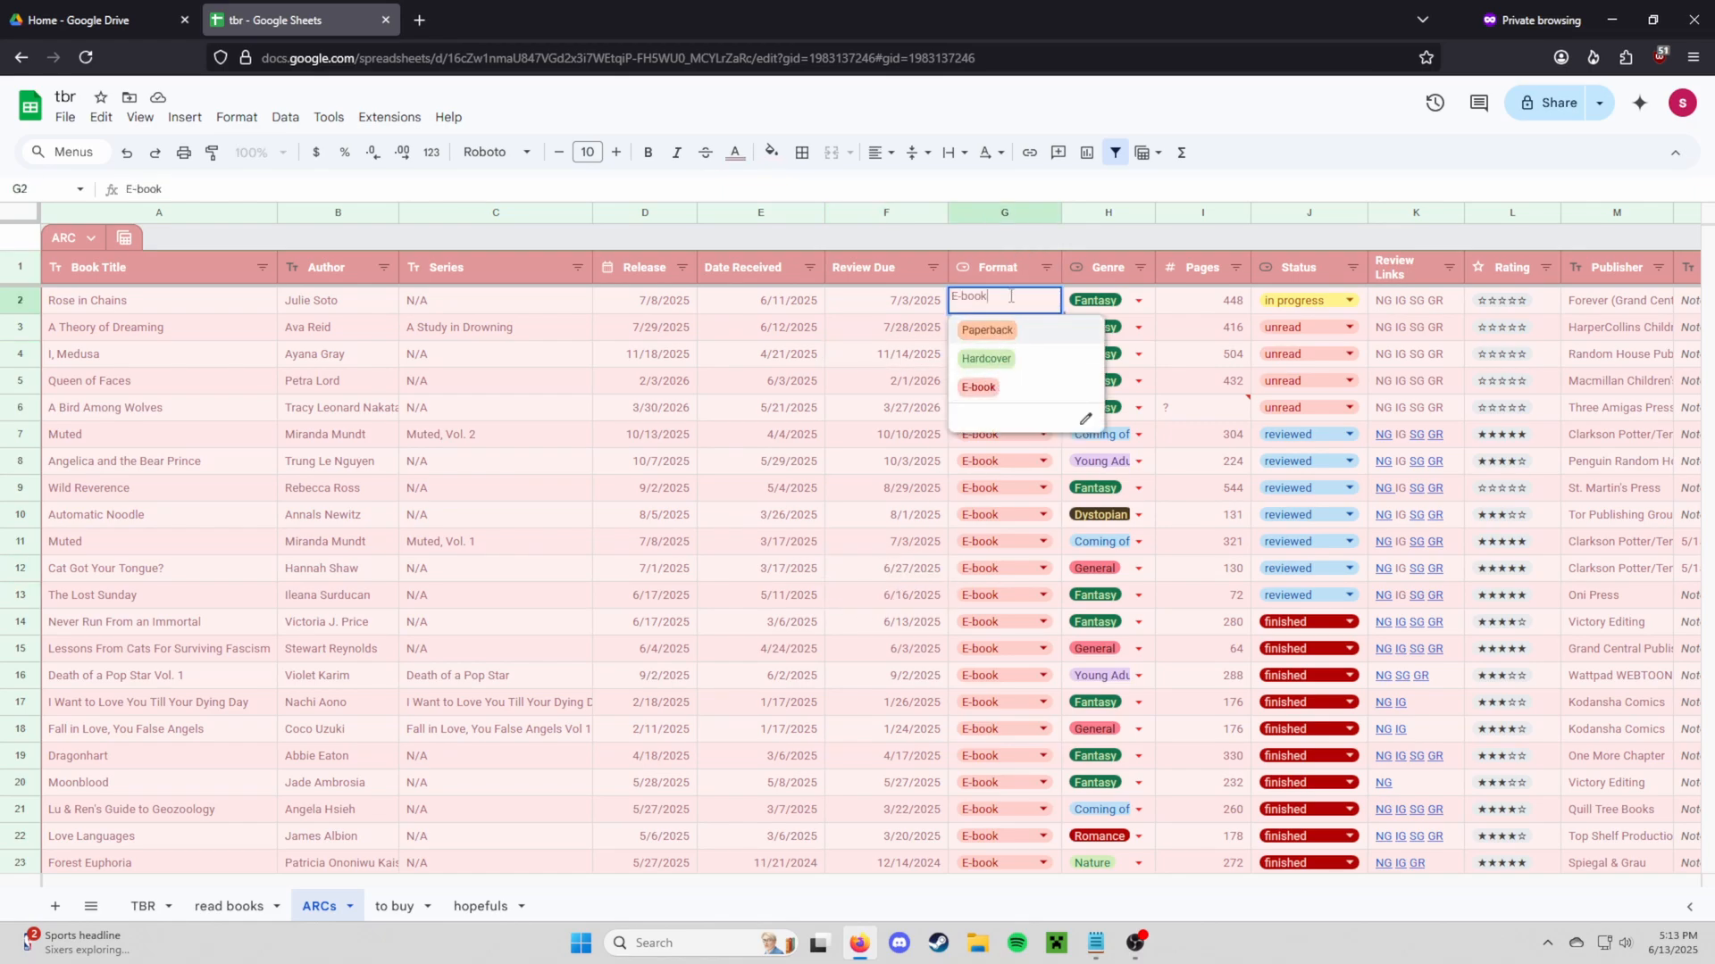
pyautogui.click(933, 304)
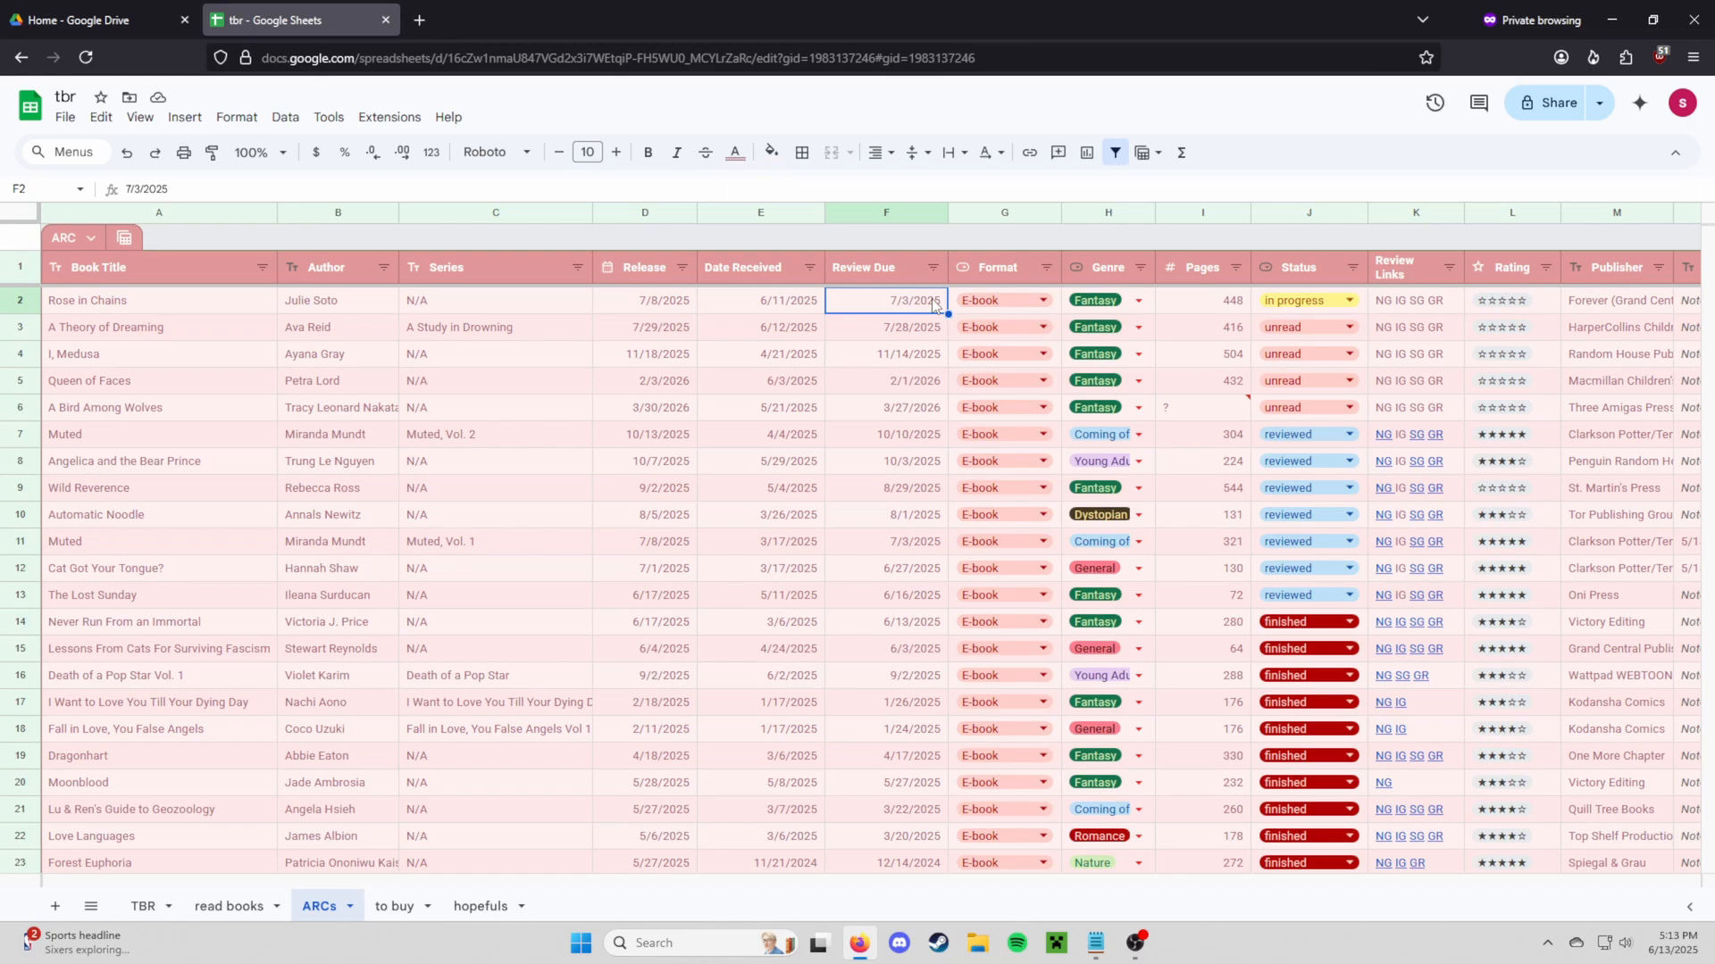
pyautogui.click(1090, 266)
pyautogui.click(1137, 301)
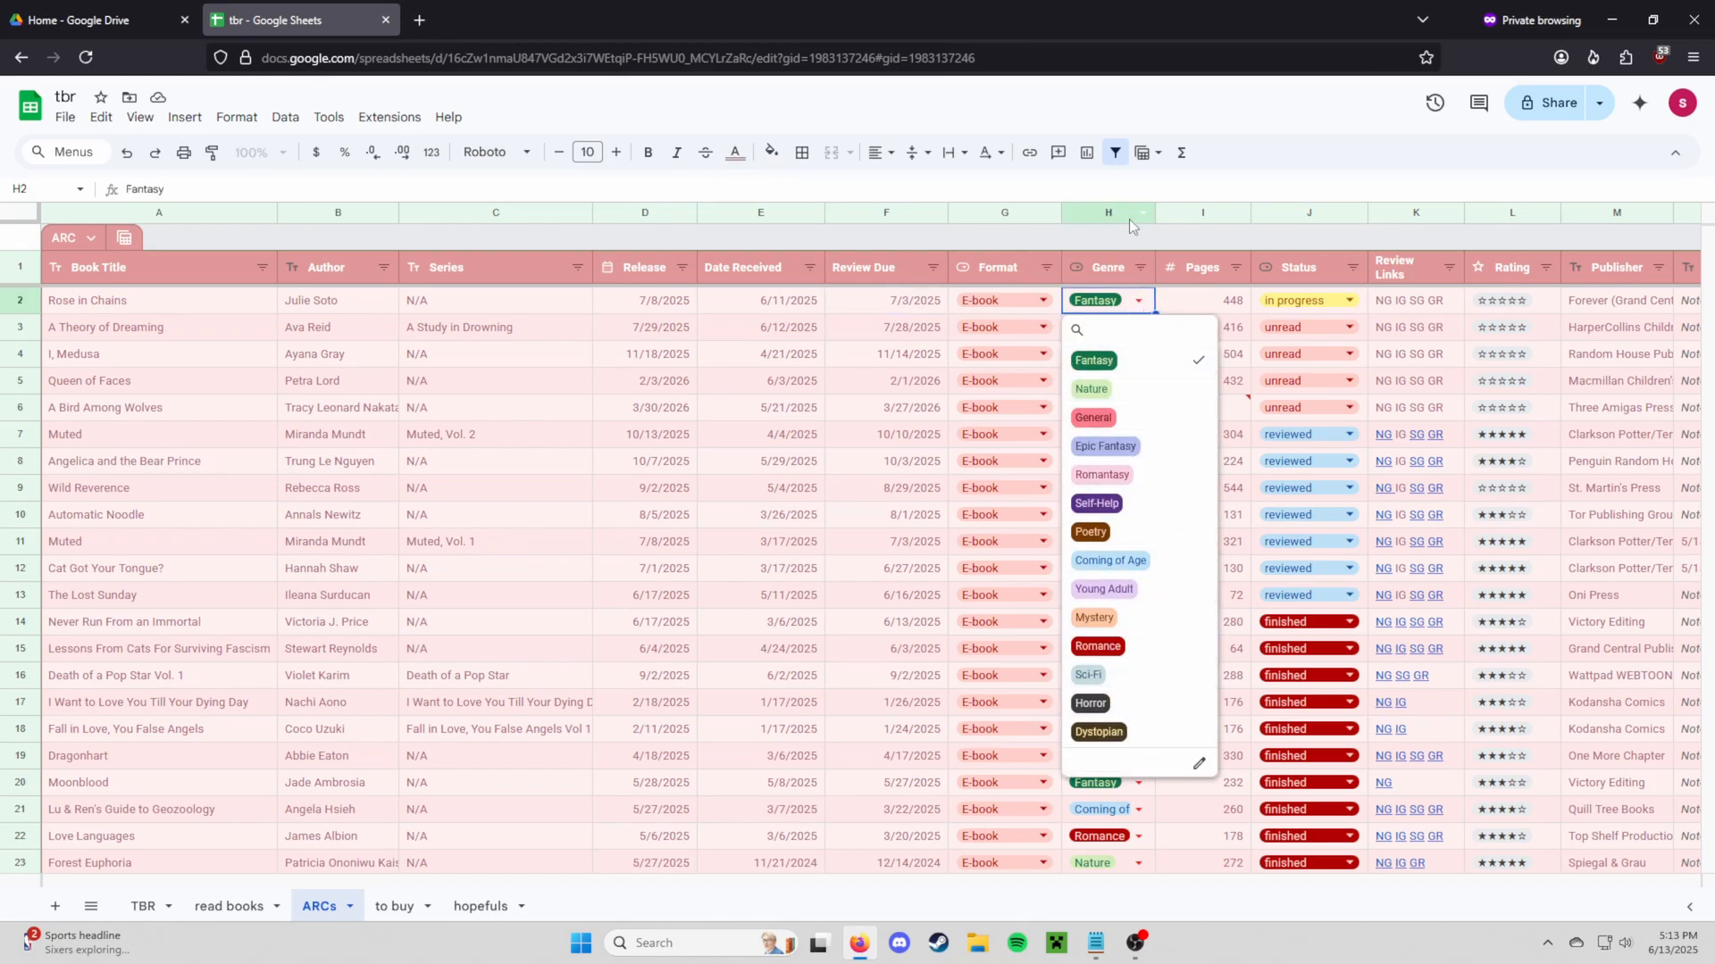
pyautogui.click(934, 301)
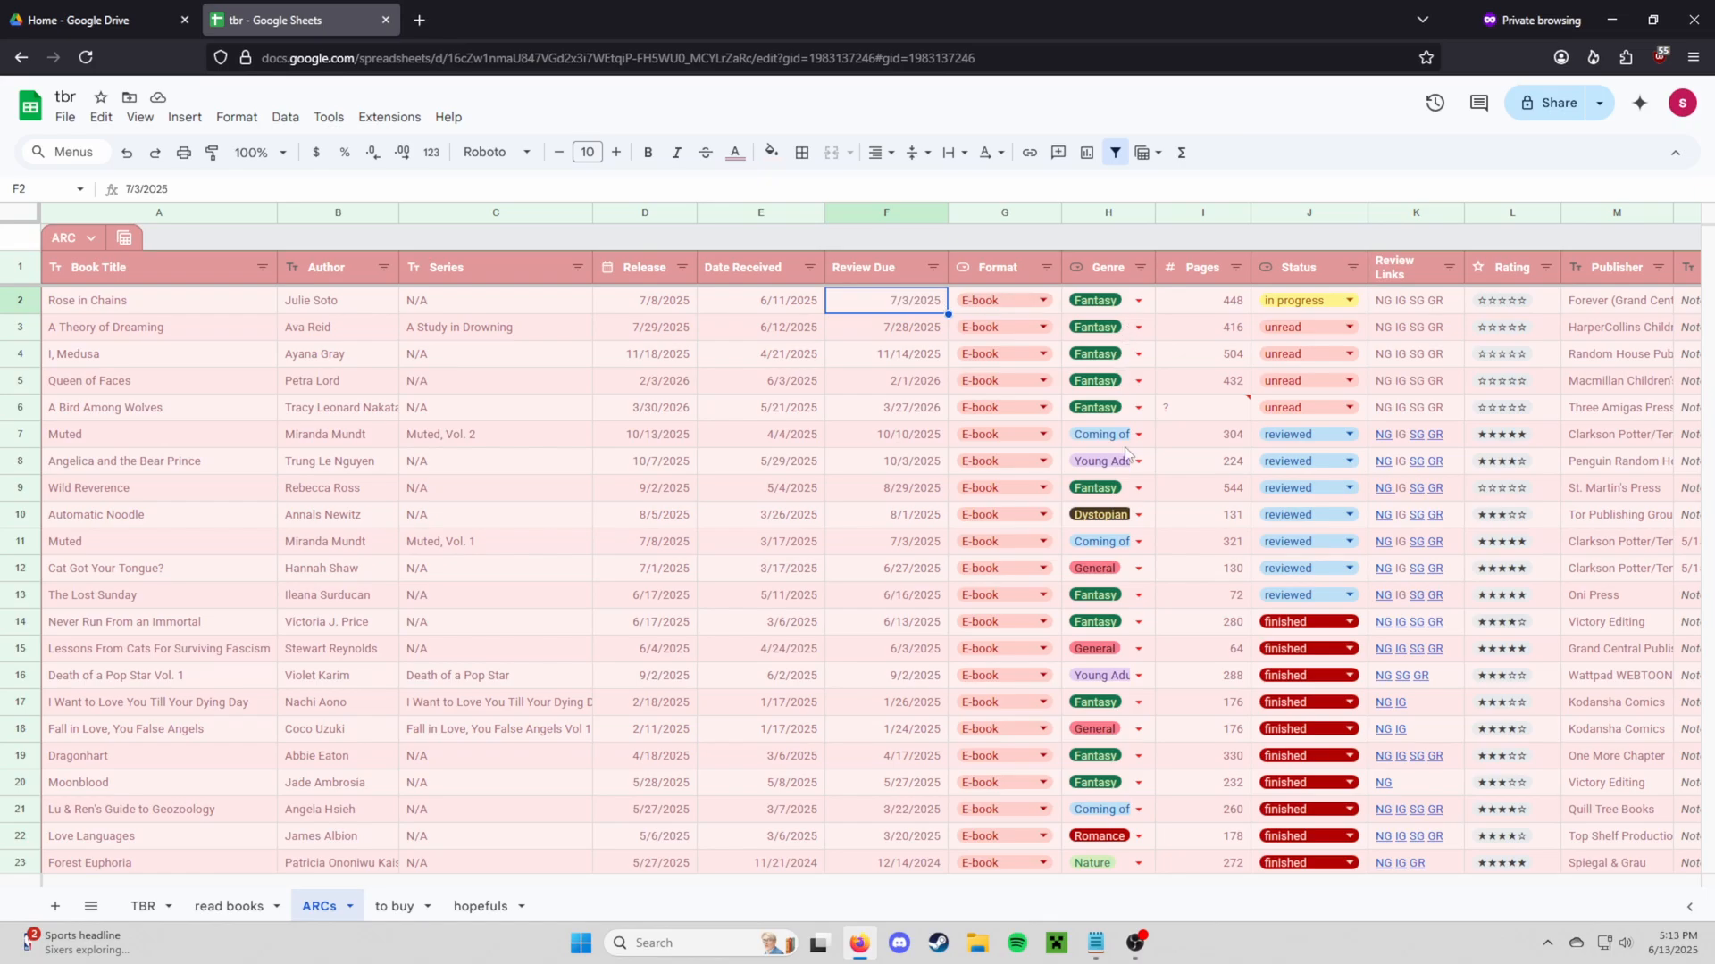
pyautogui.scroll(-5, 1124, 455)
pyautogui.scroll(5, 1122, 466)
pyautogui.click(1197, 409)
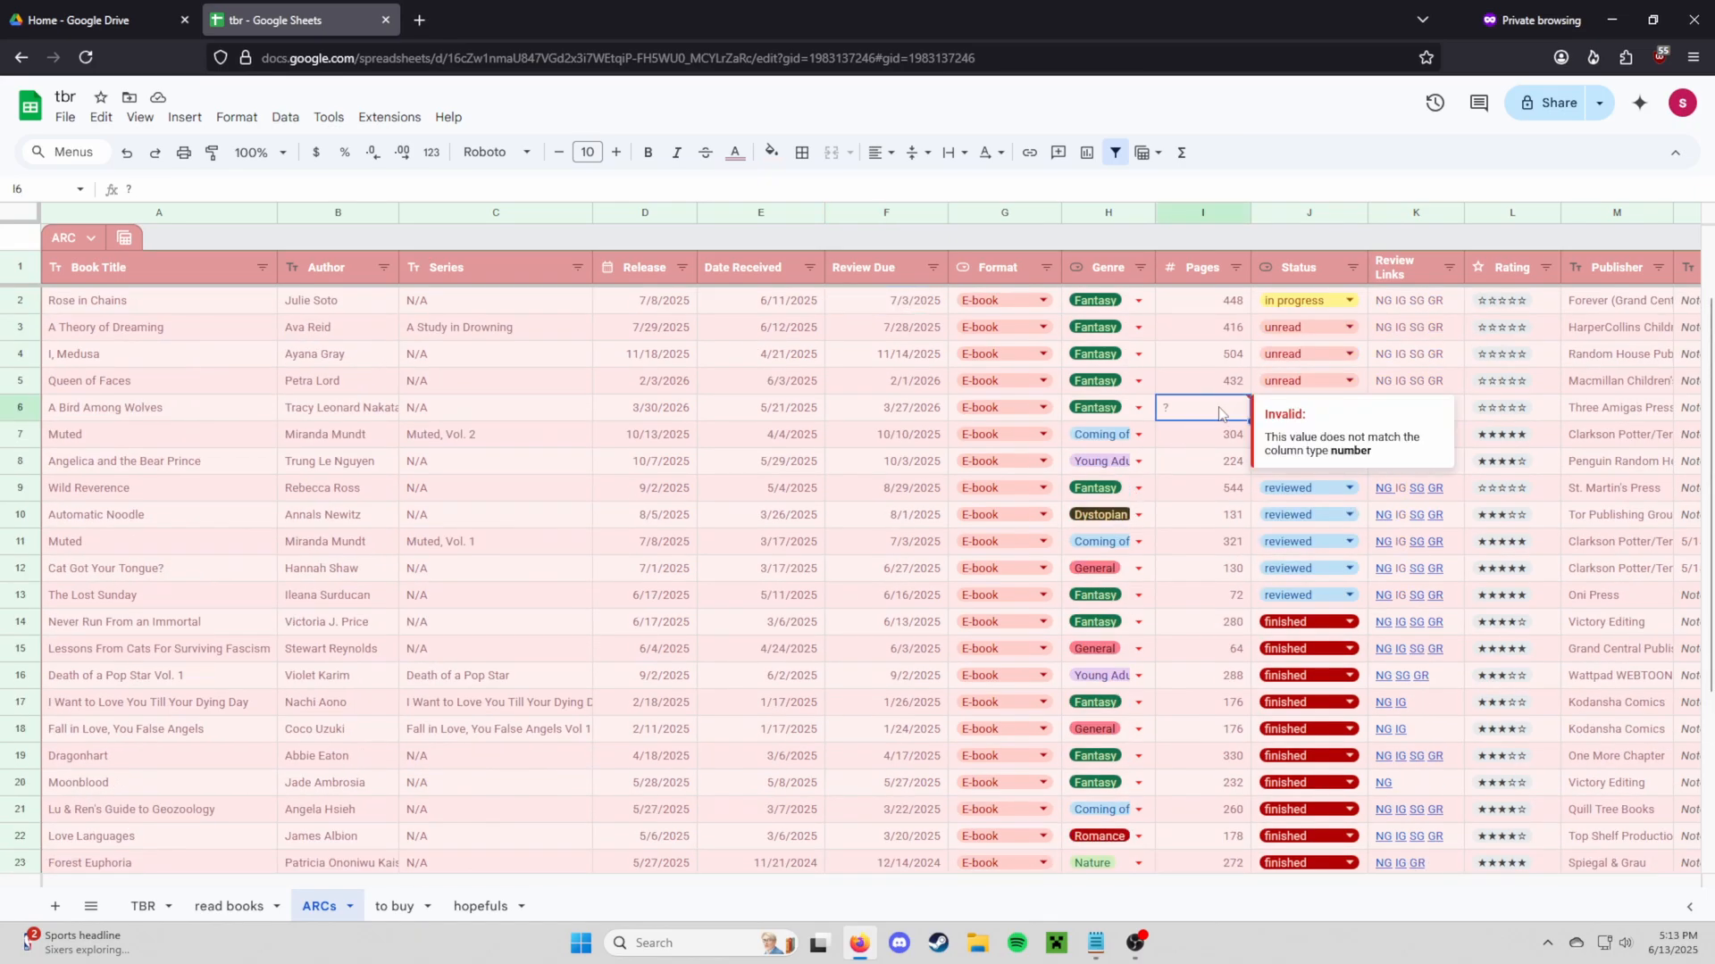
pyautogui.click(1201, 215)
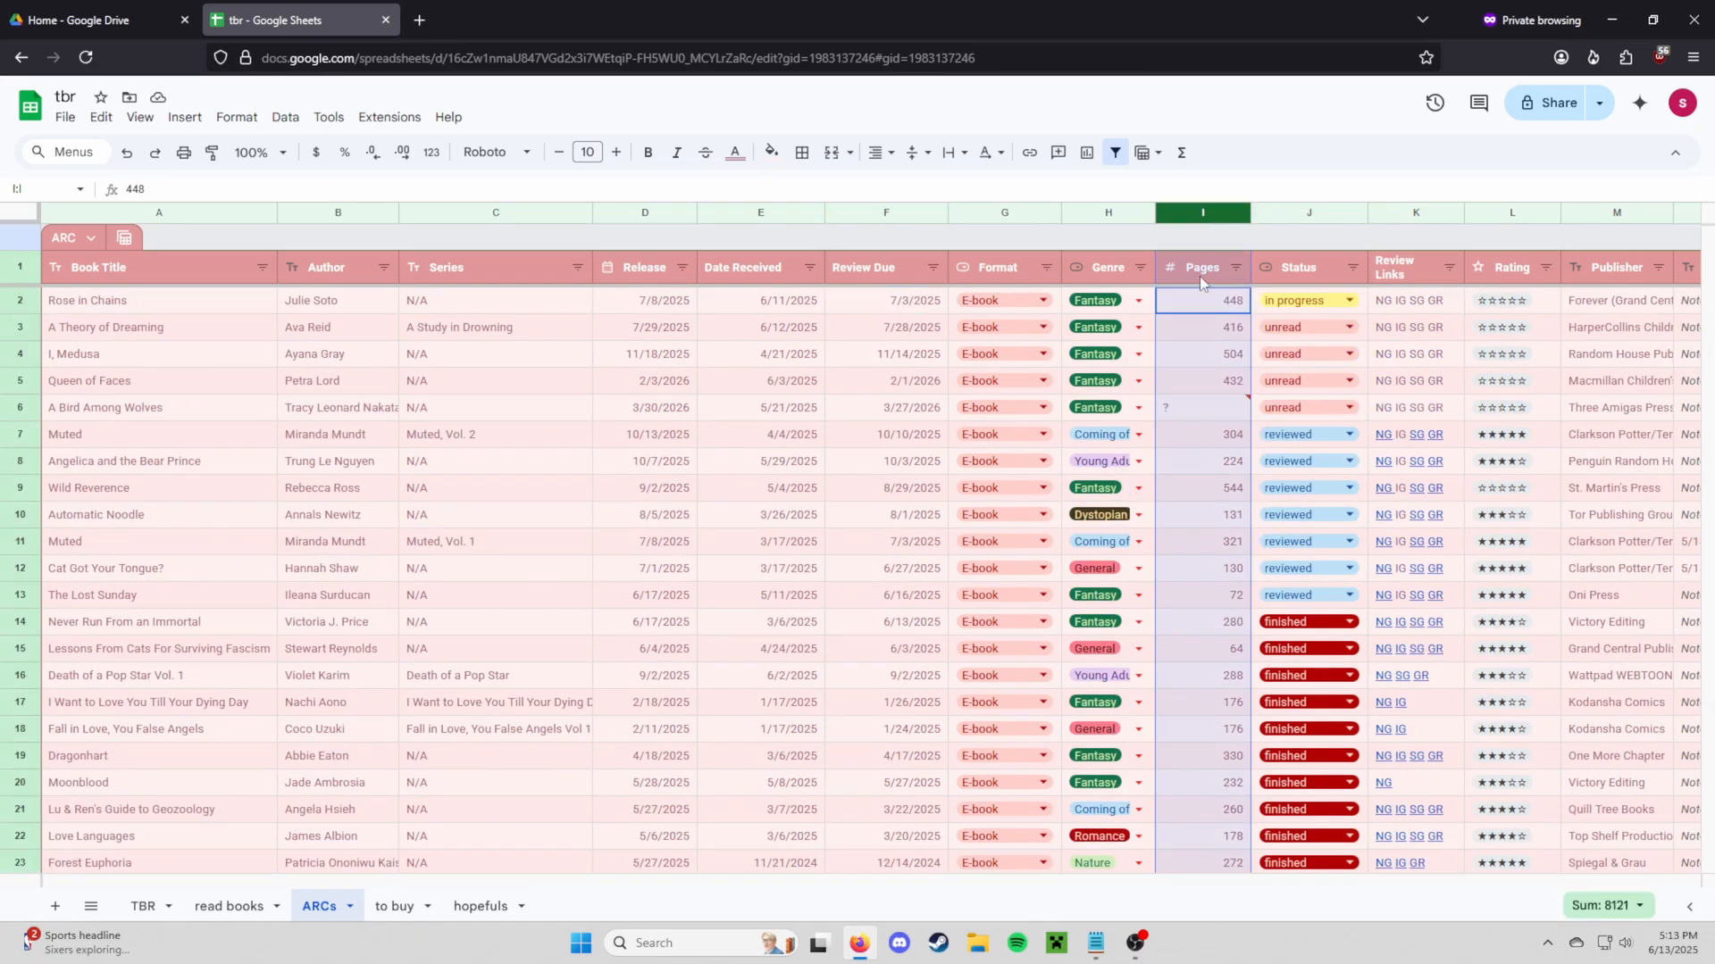
pyautogui.click(1237, 272)
pyautogui.click(1065, 335)
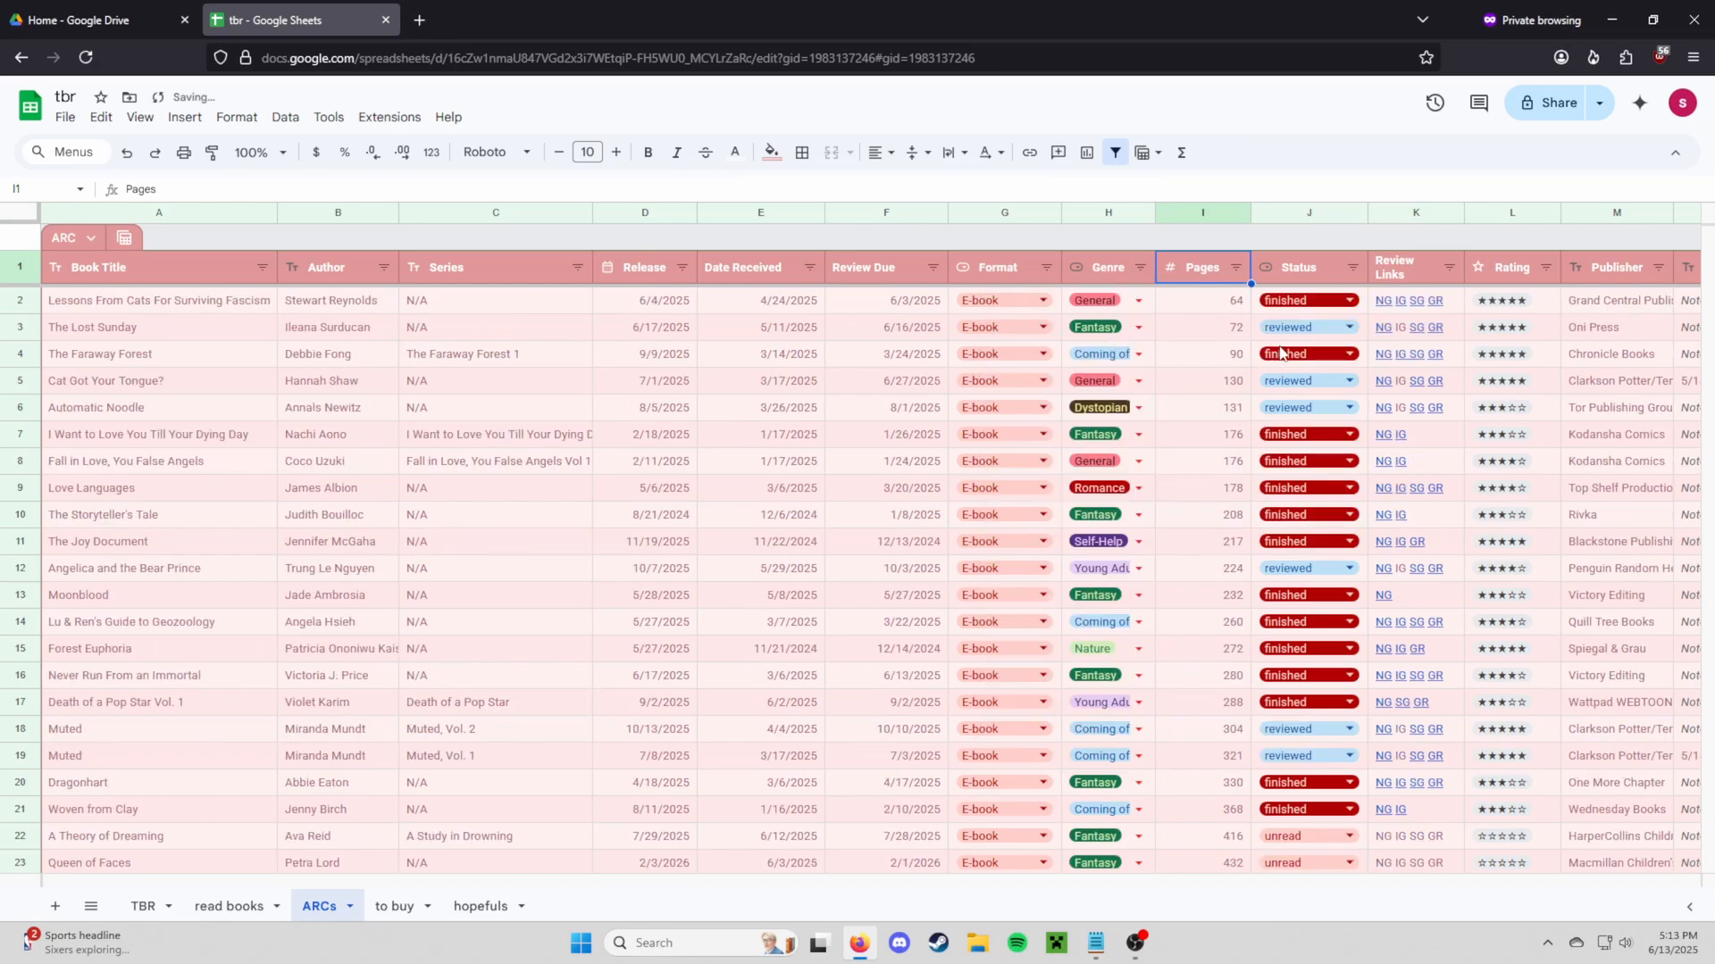
pyautogui.scroll(-5, 1233, 474)
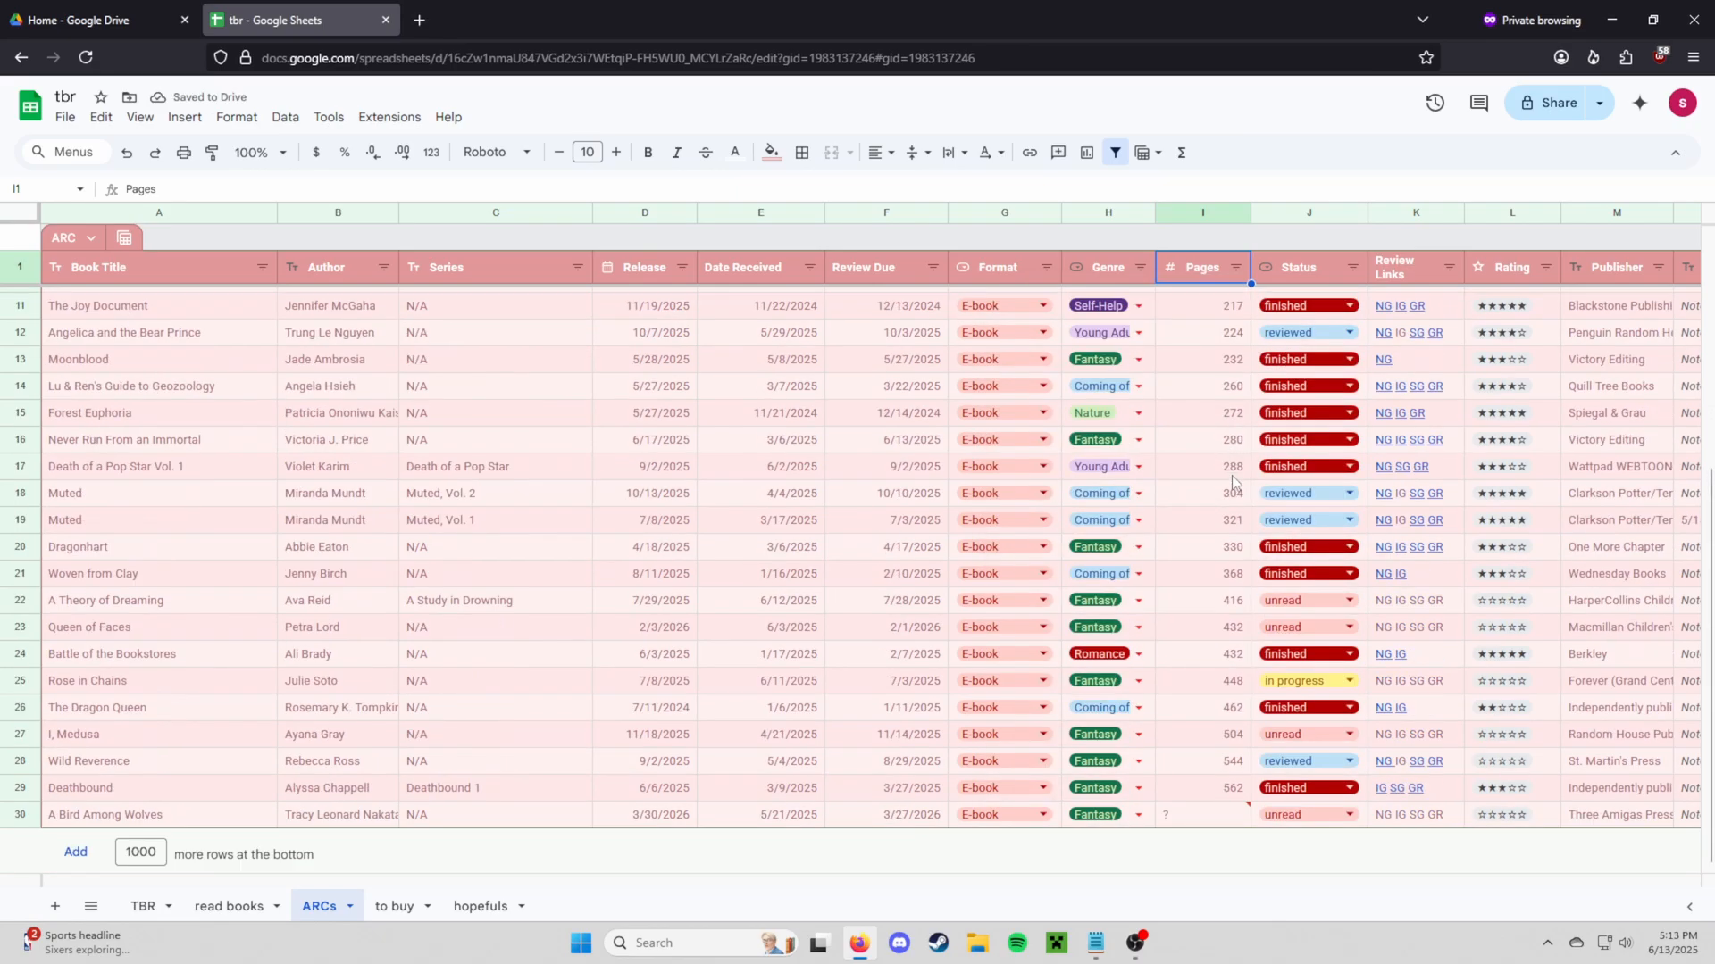
pyautogui.hotkey('ctrl', 'z')
pyautogui.scroll(3, 1229, 519)
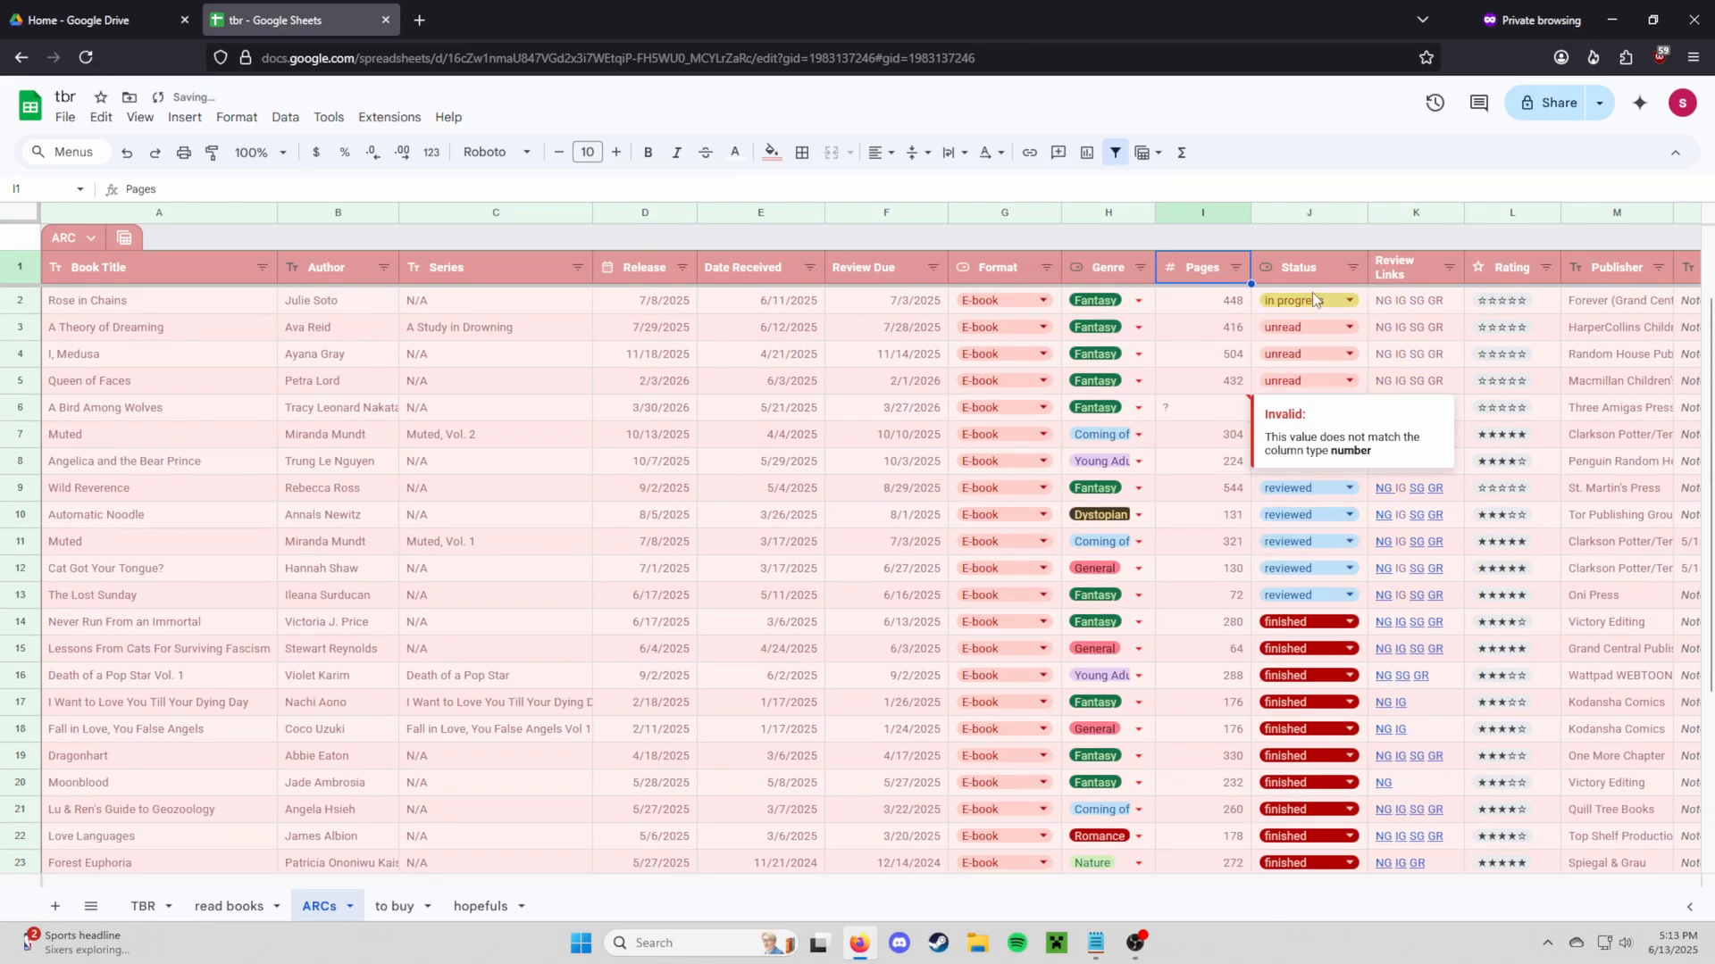
pyautogui.click(1286, 269)
pyautogui.click(1294, 214)
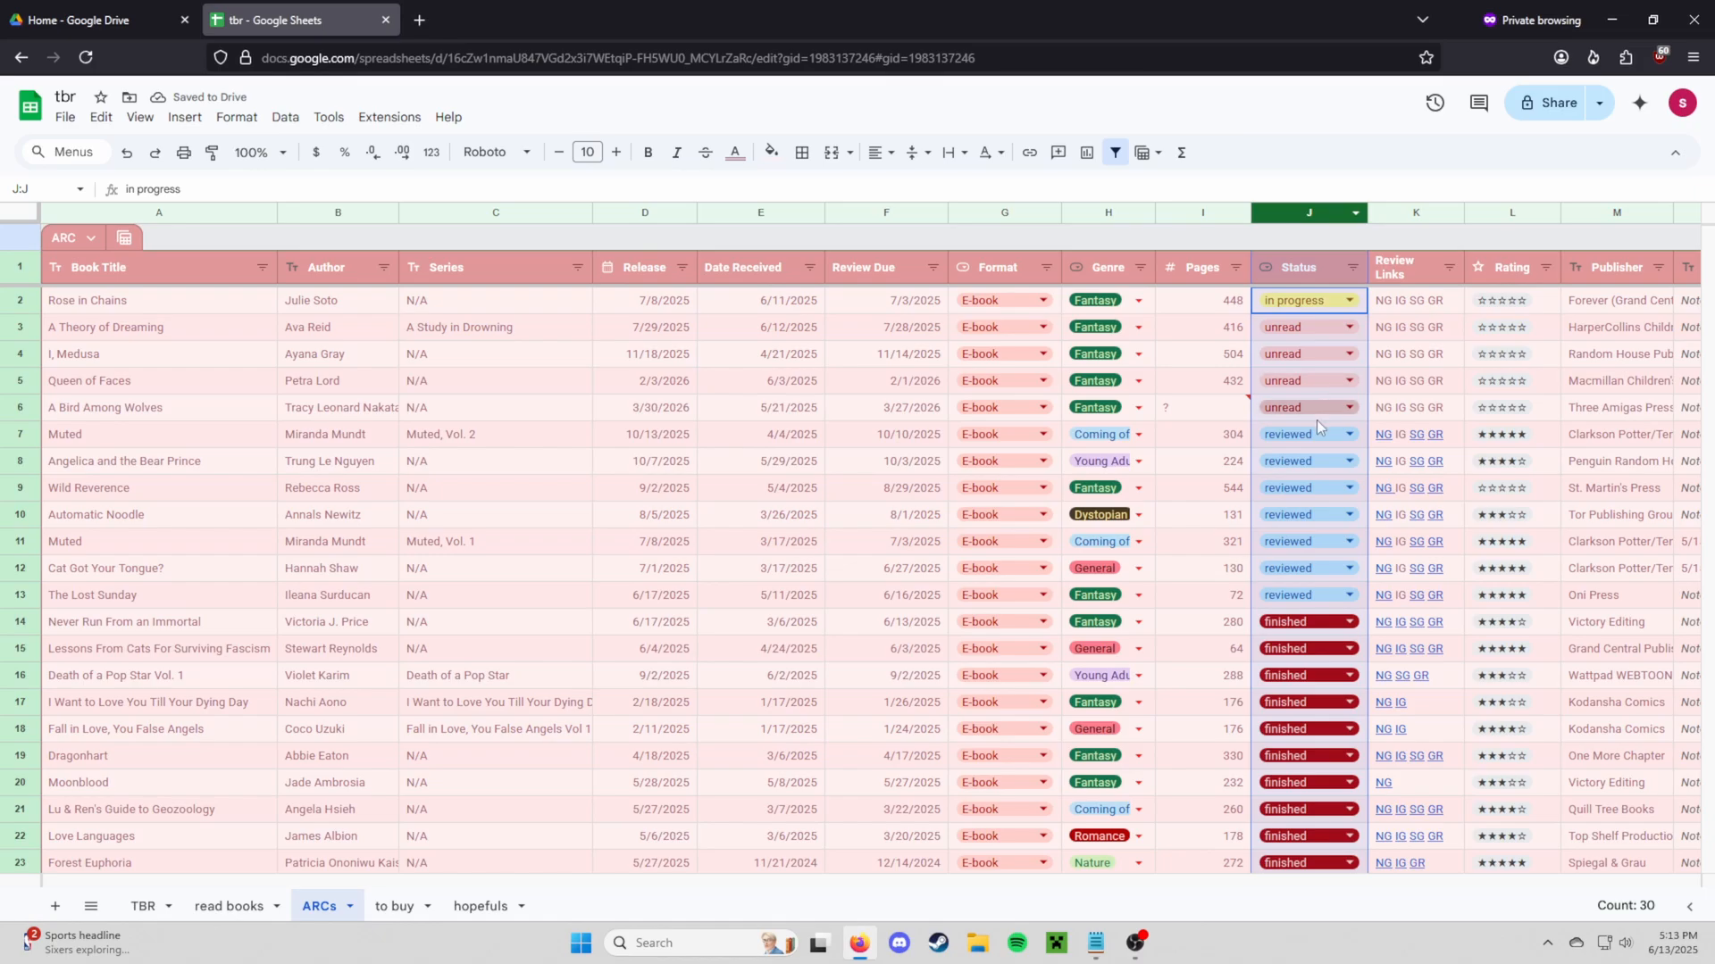
pyautogui.scroll(-5, 1316, 419)
pyautogui.scroll(5, 1312, 663)
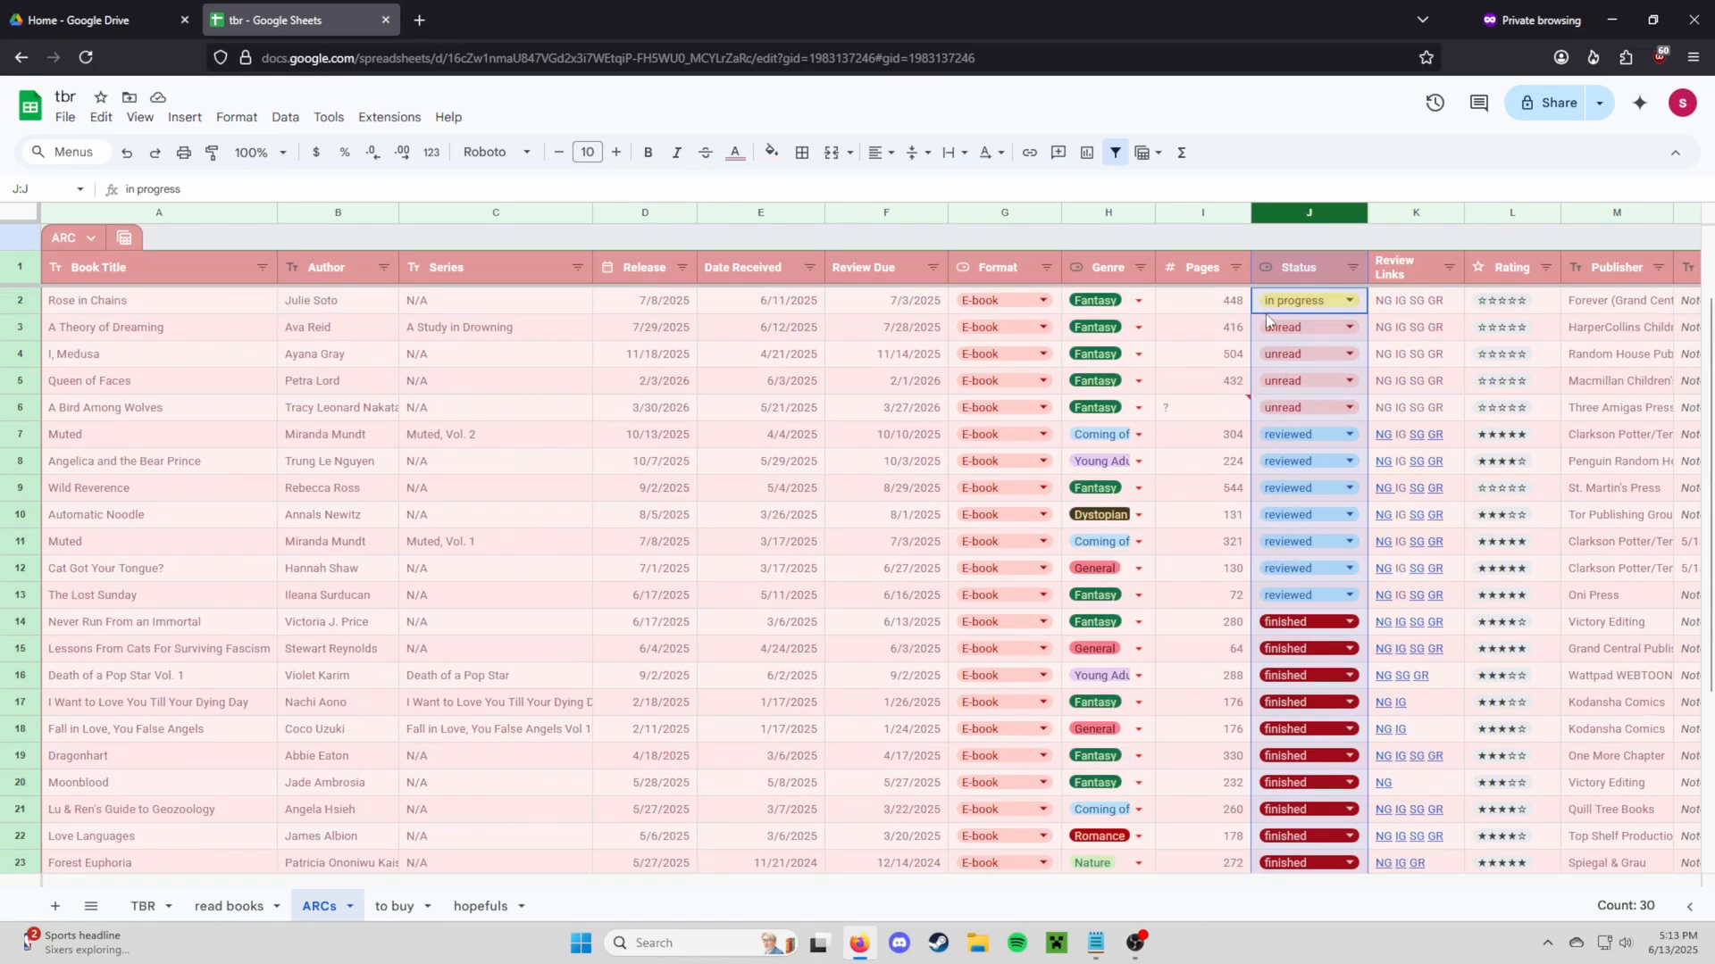
pyautogui.doubleClick(1289, 303)
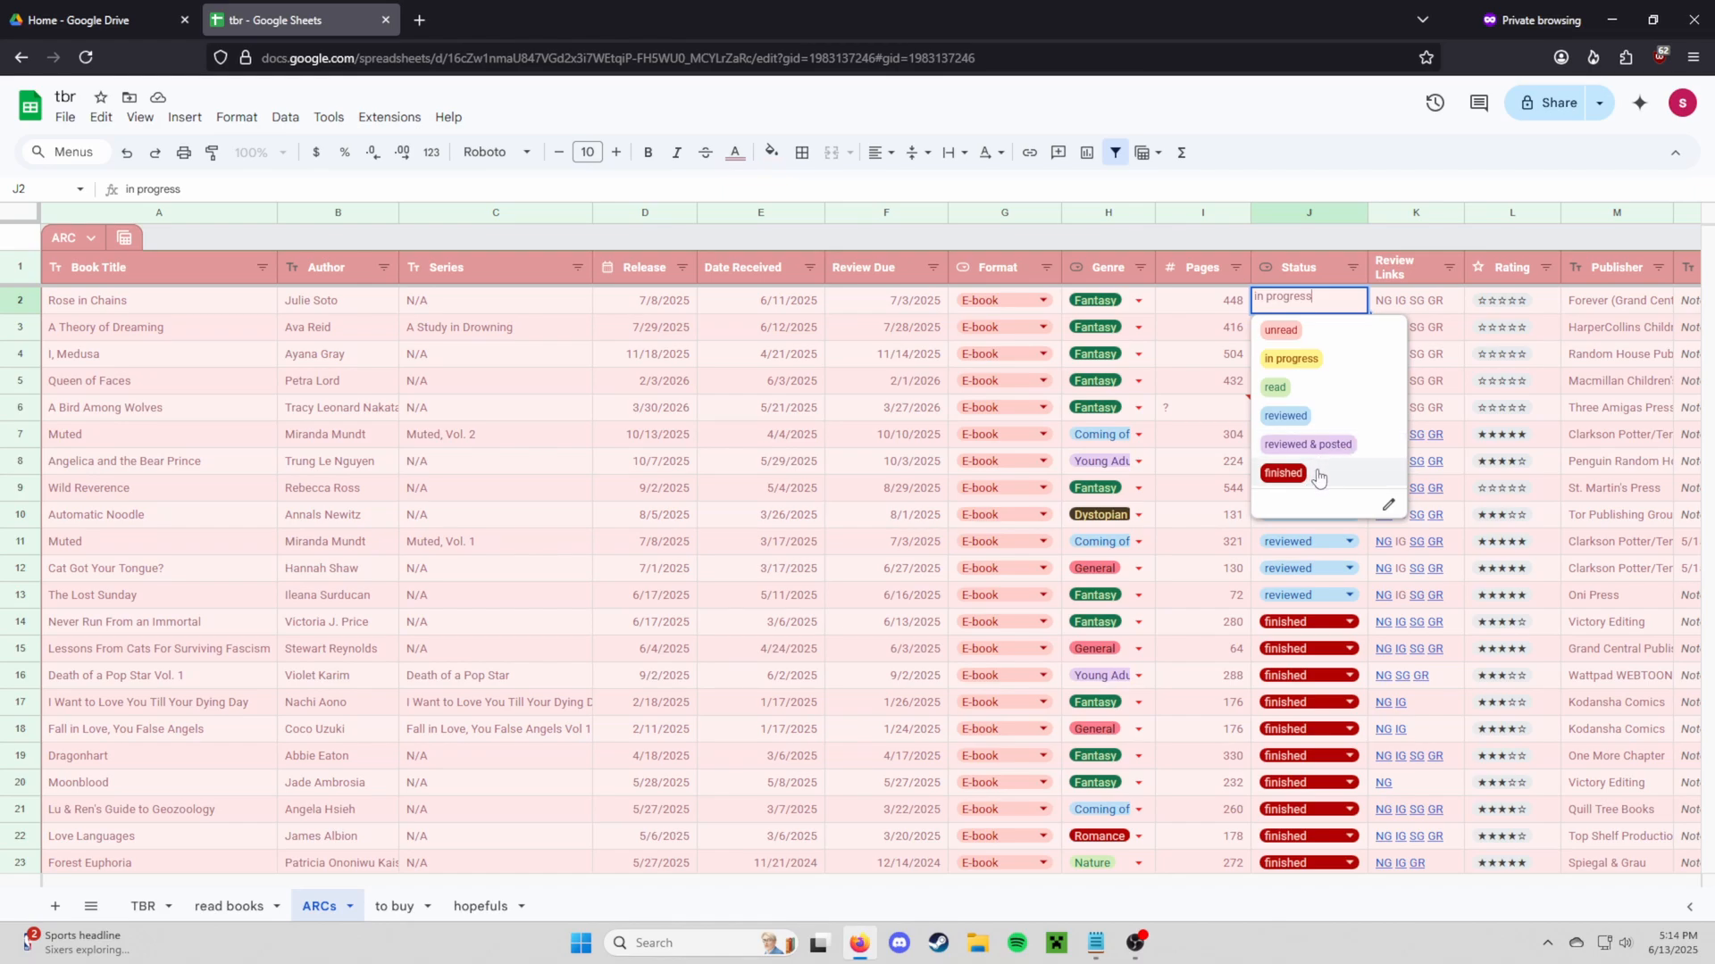
pyautogui.click(1327, 269)
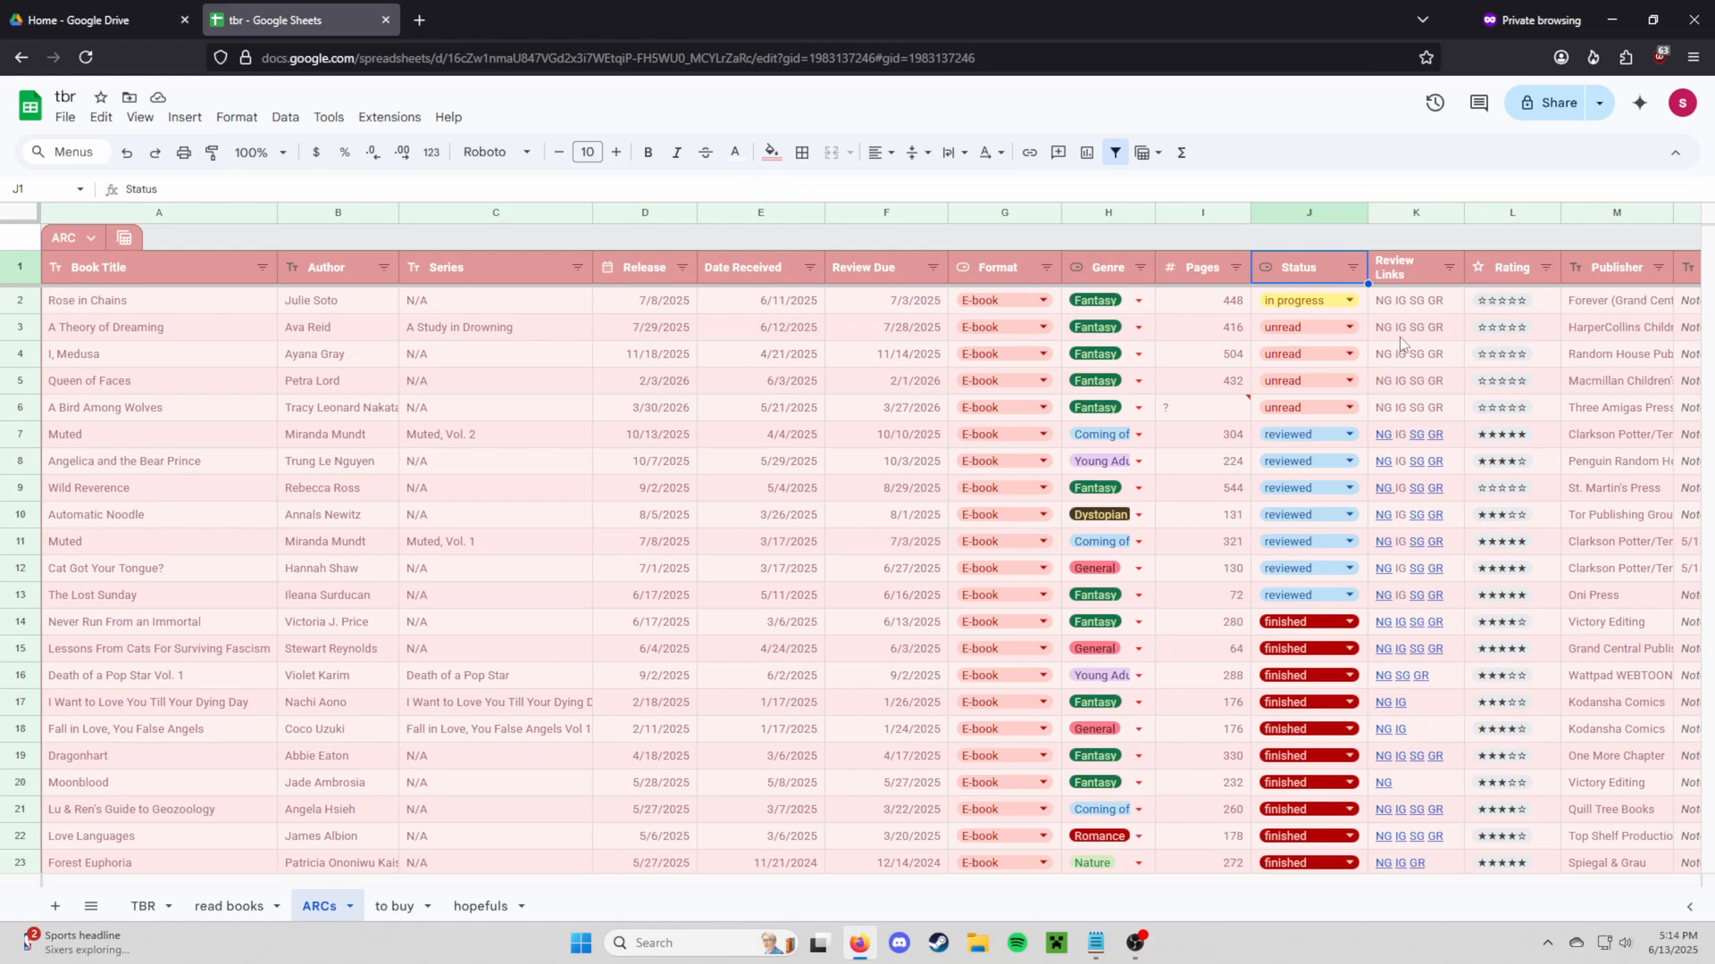
# Look over the Review Links column, including the links for A Theory of Dreaming and Muted, Vol. 2
pyautogui.click(1399, 276)
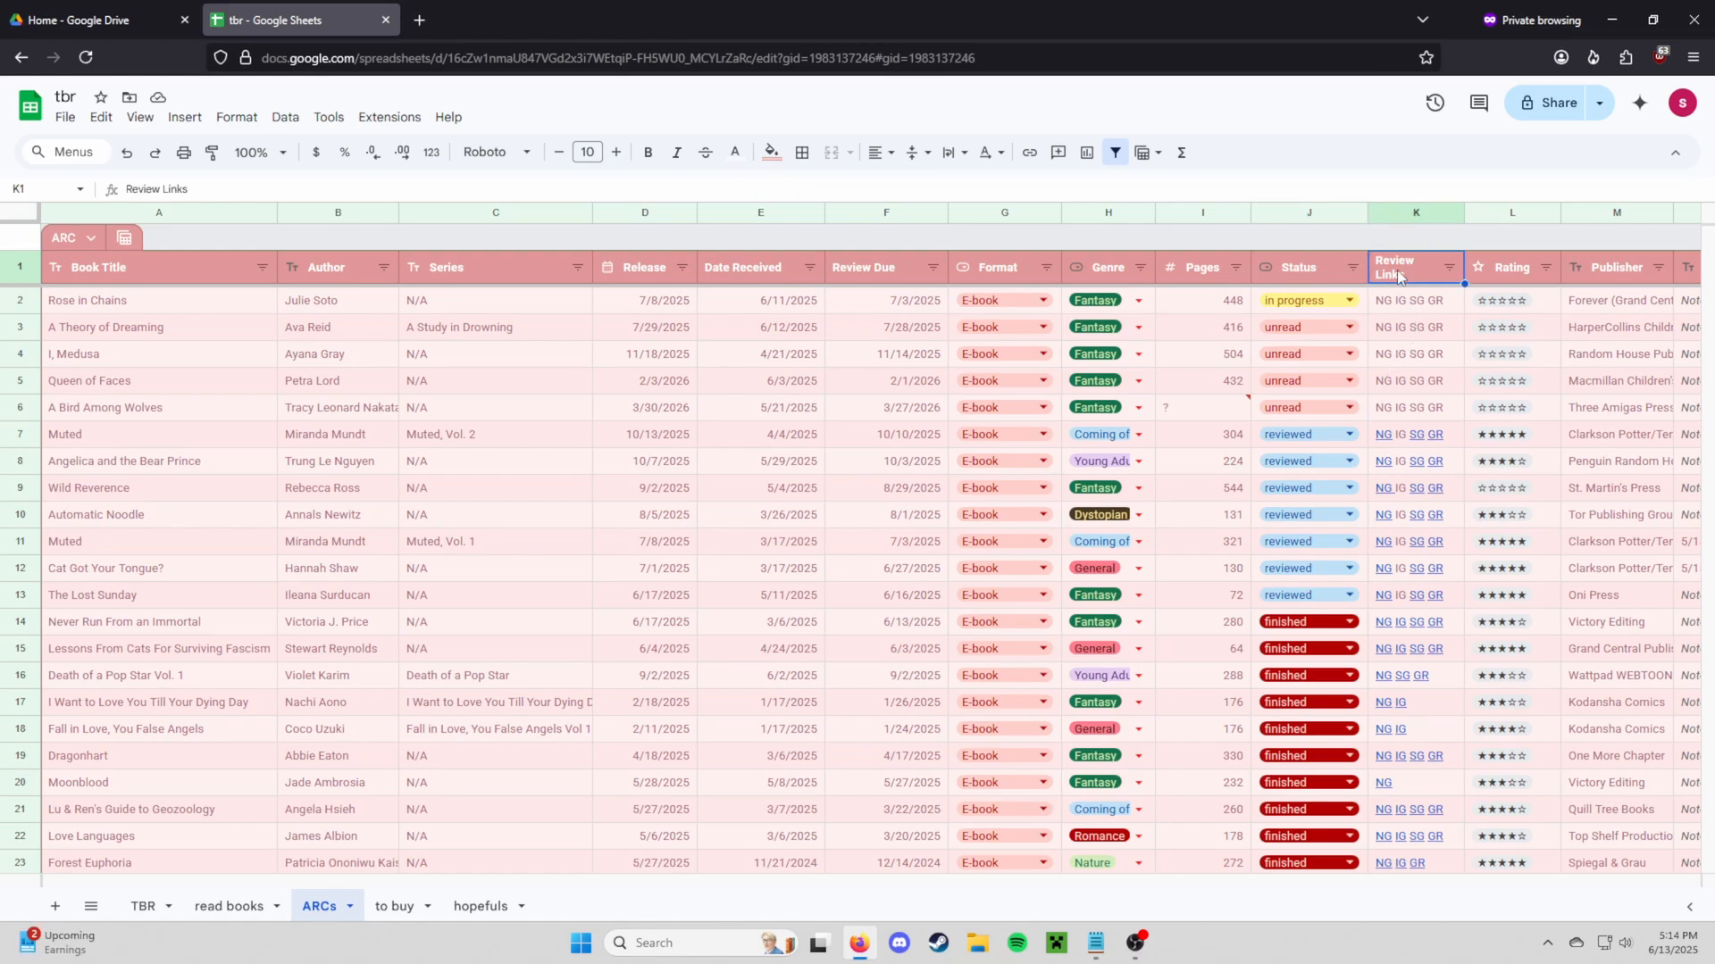
pyautogui.click(1415, 213)
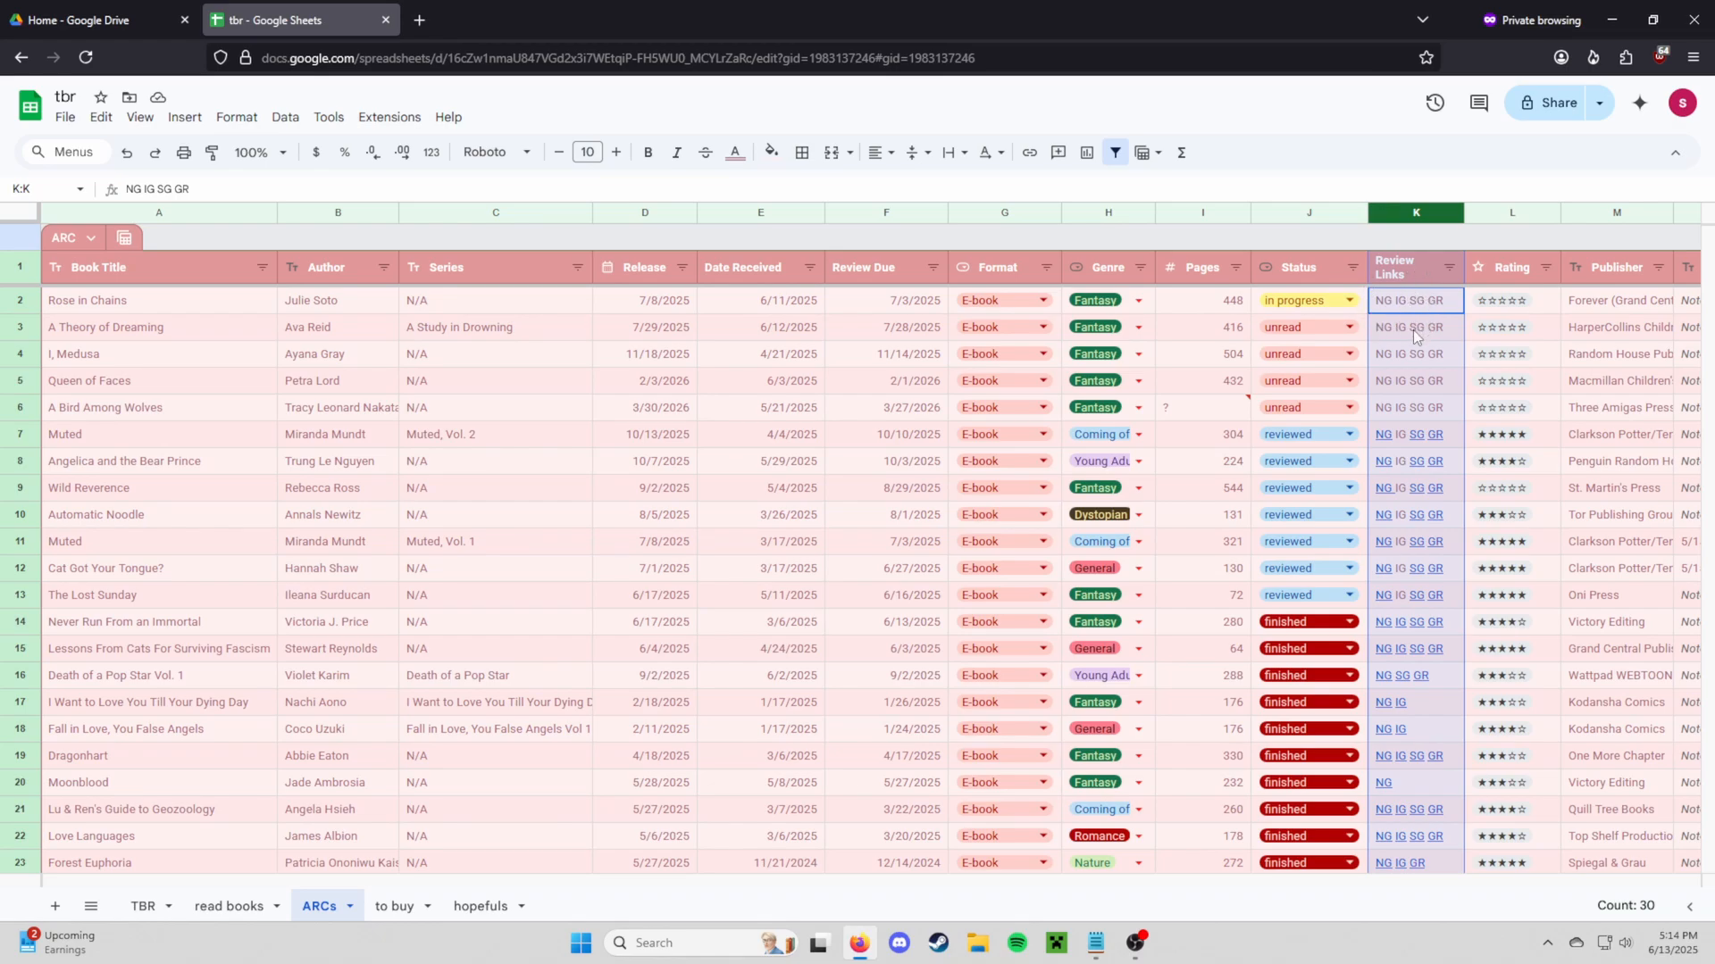
pyautogui.click(1413, 330)
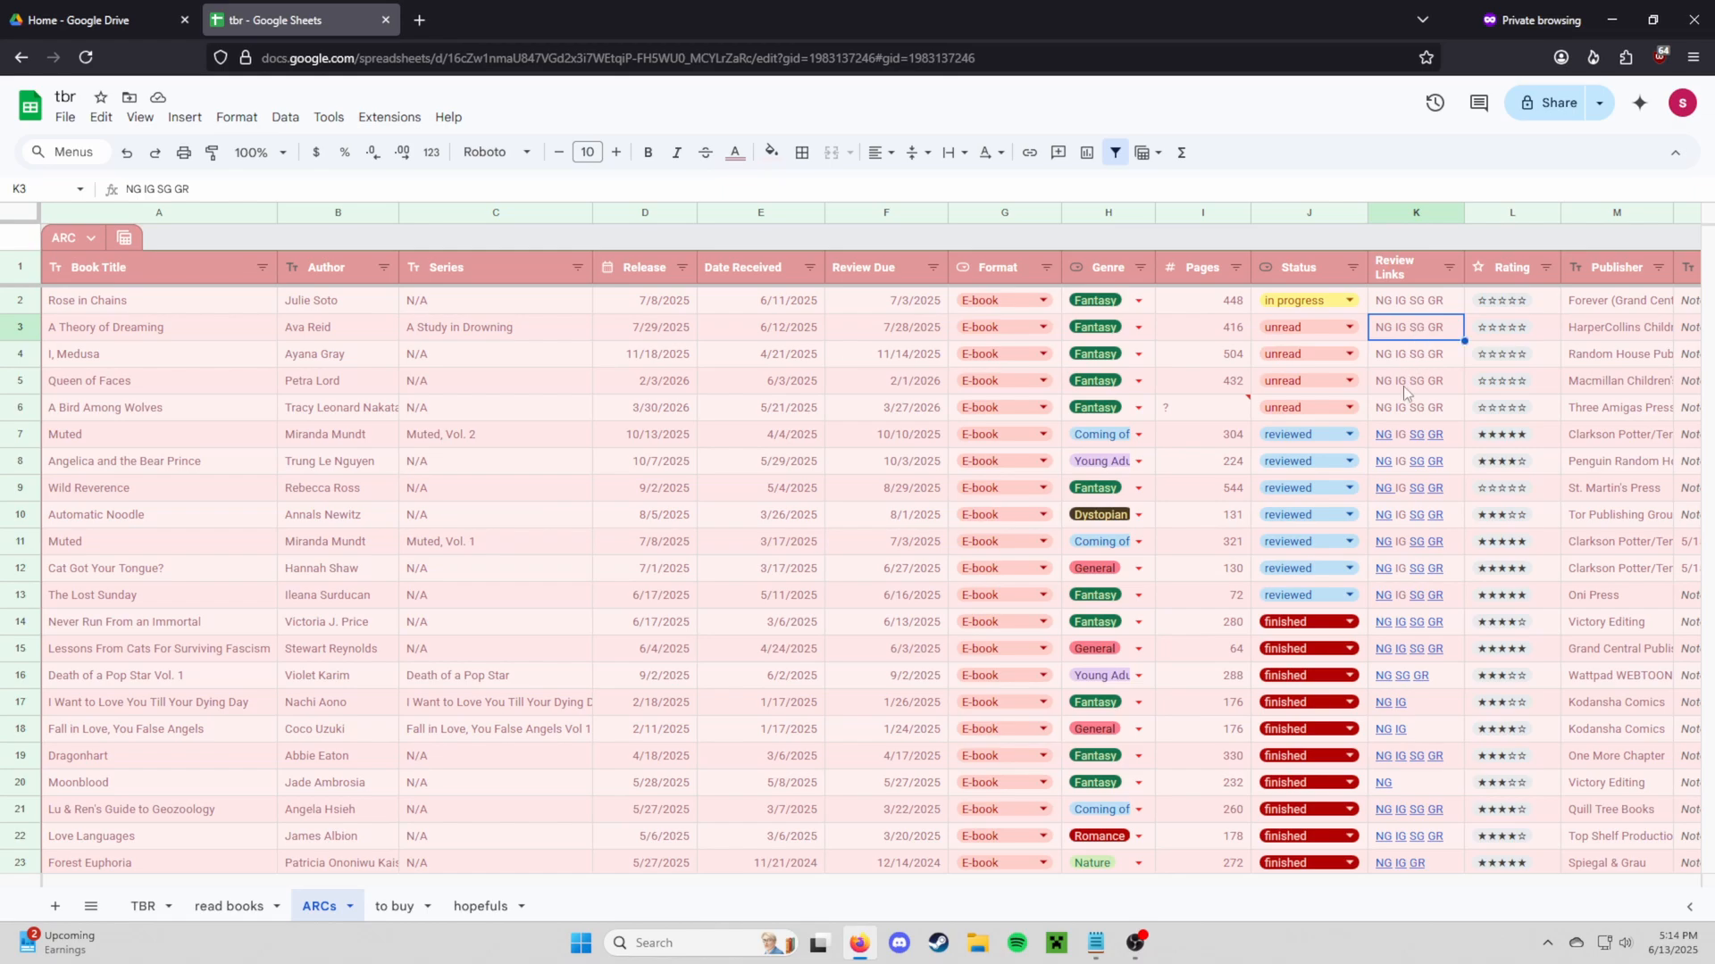
pyautogui.click(1386, 438)
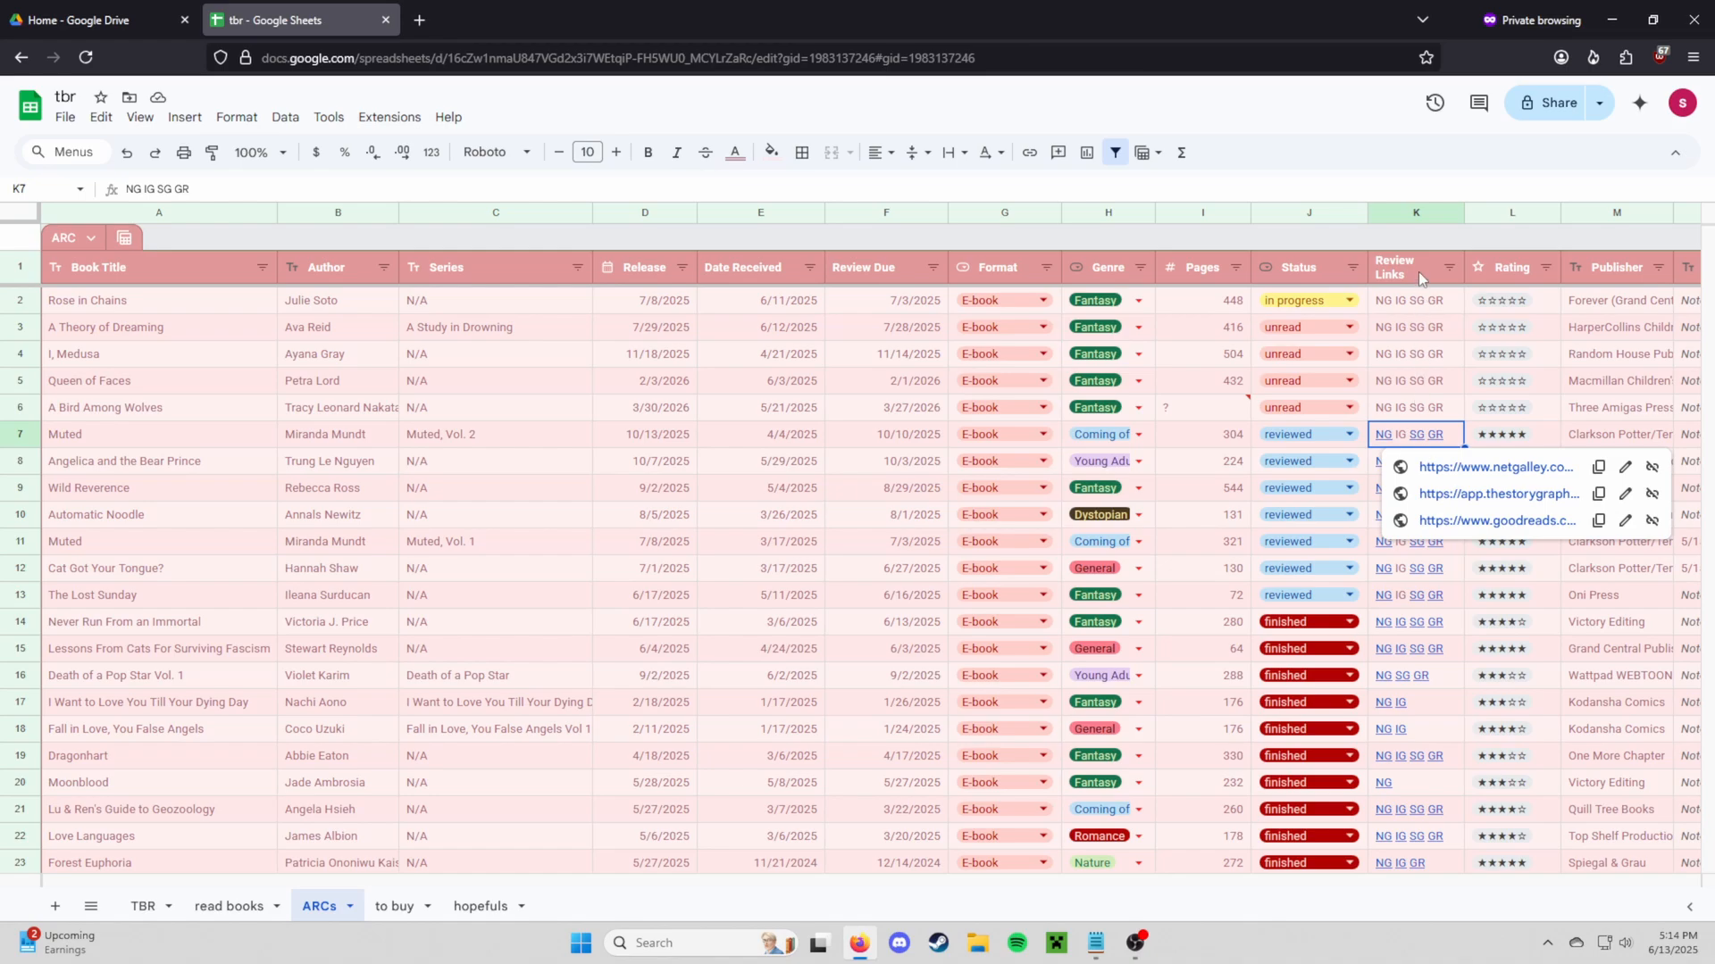
pyautogui.click(1415, 211)
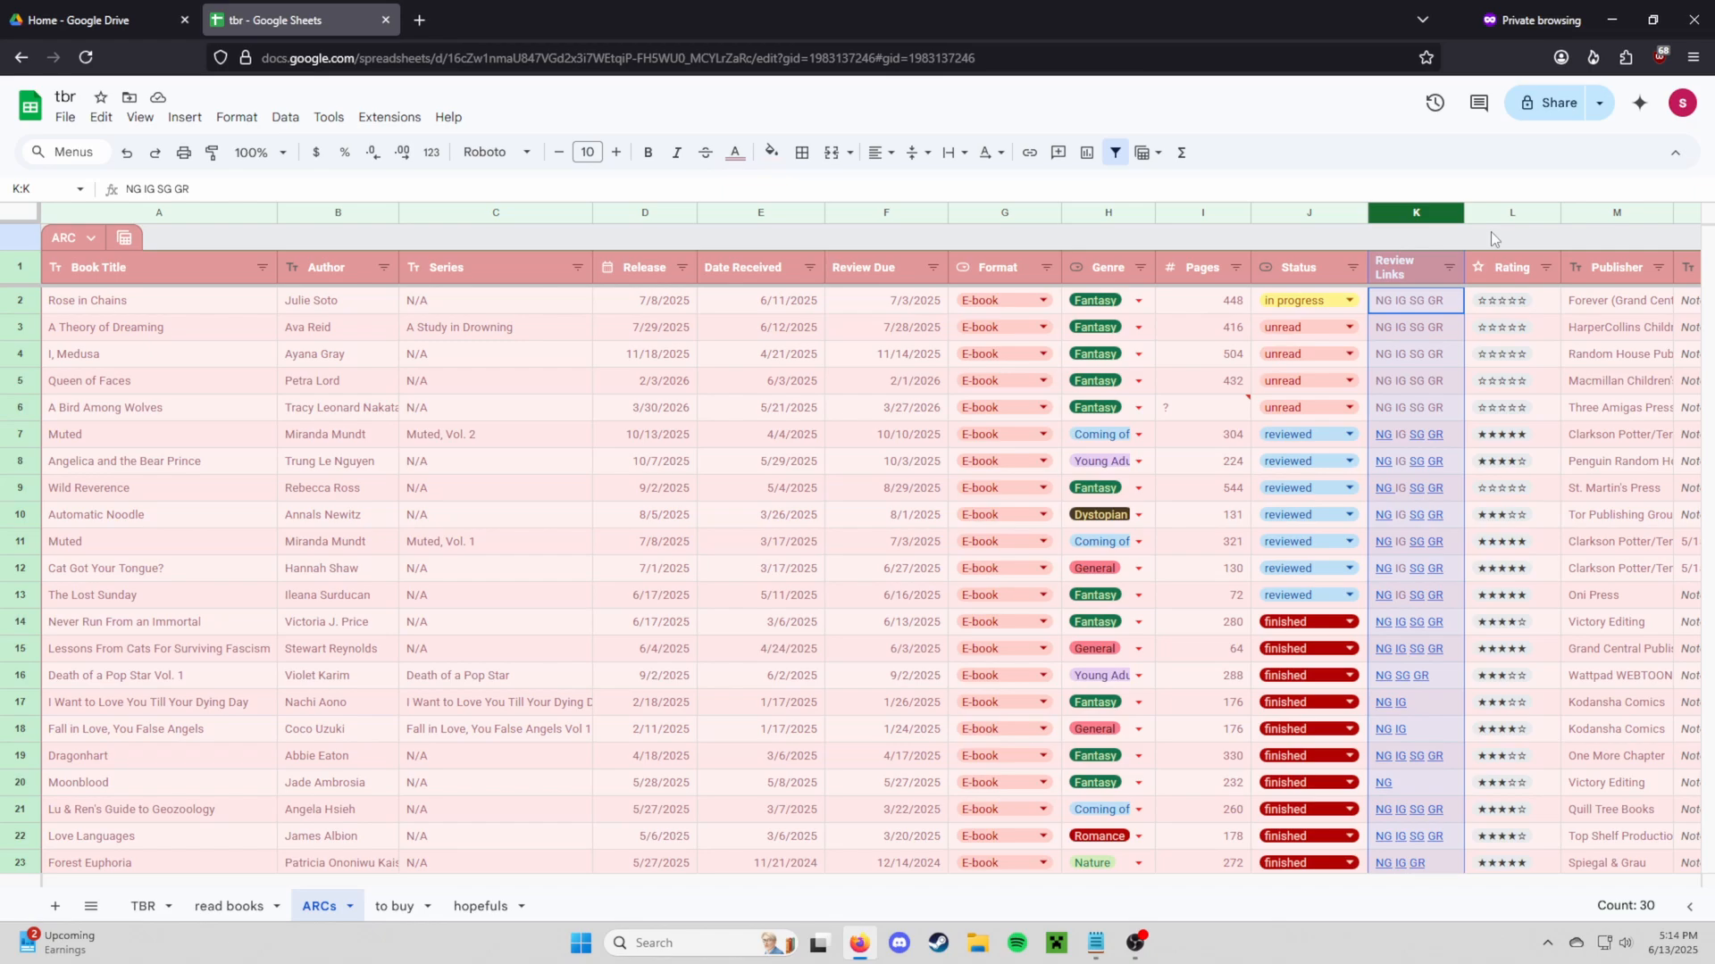
# Give Wild Reverence a five-star rating
pyautogui.doubleClick(1501, 488)
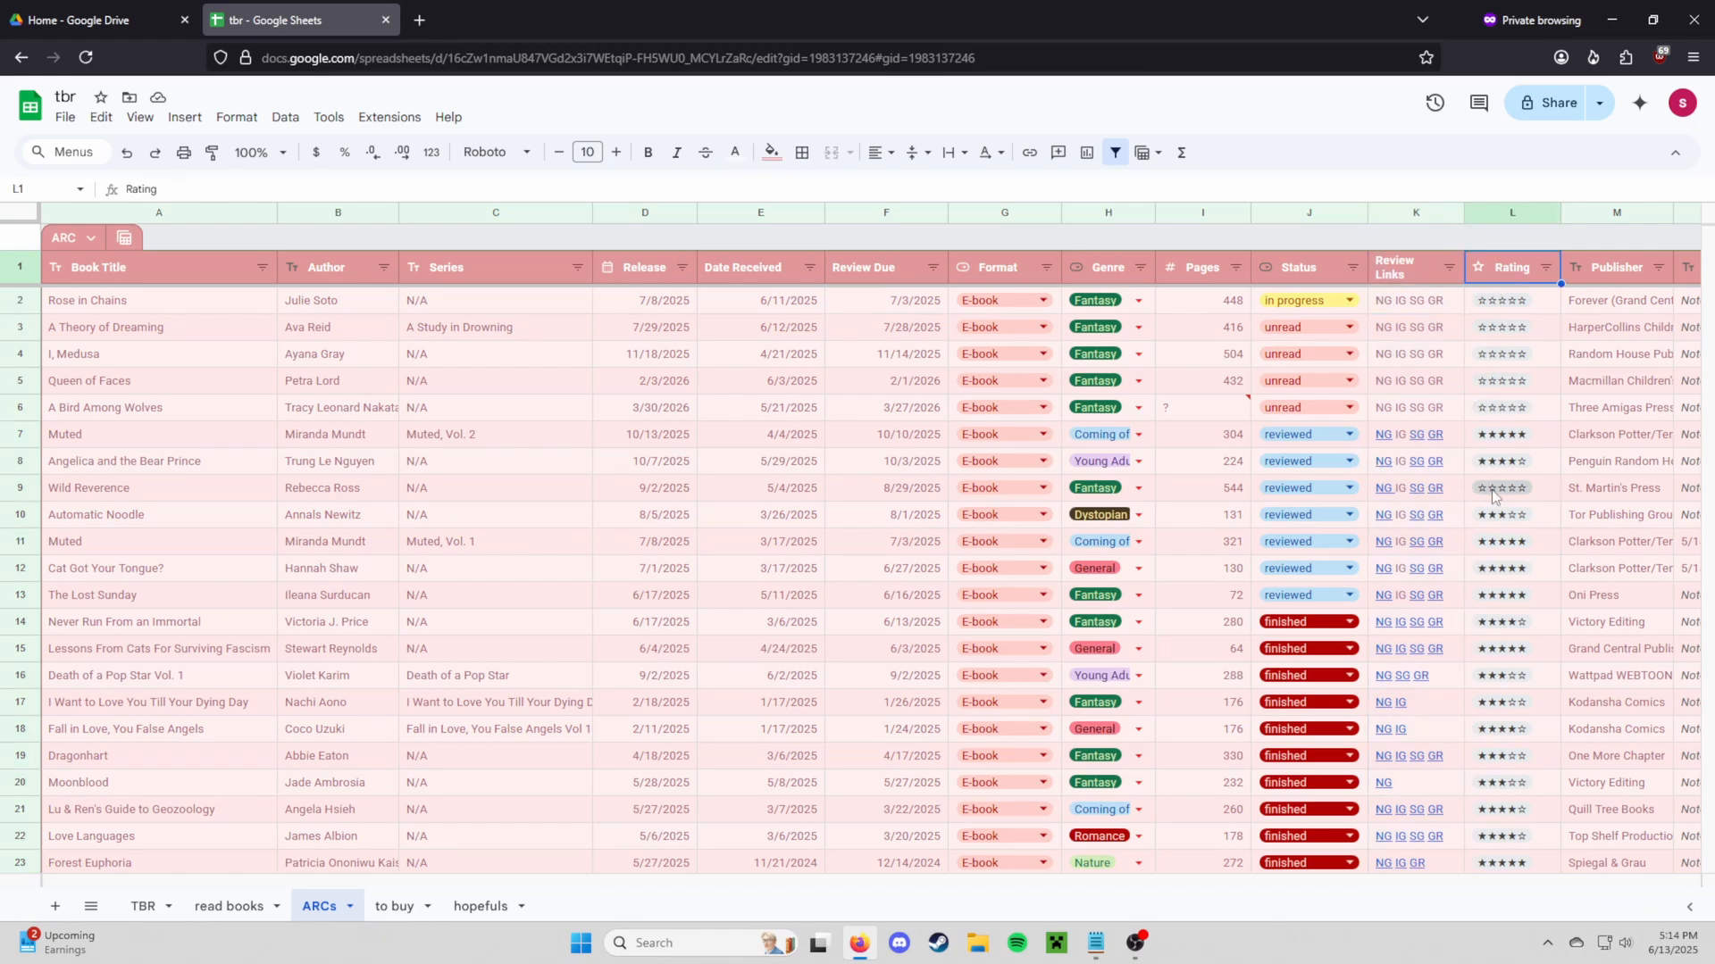
pyautogui.click(1501, 661)
pyautogui.click(1502, 301)
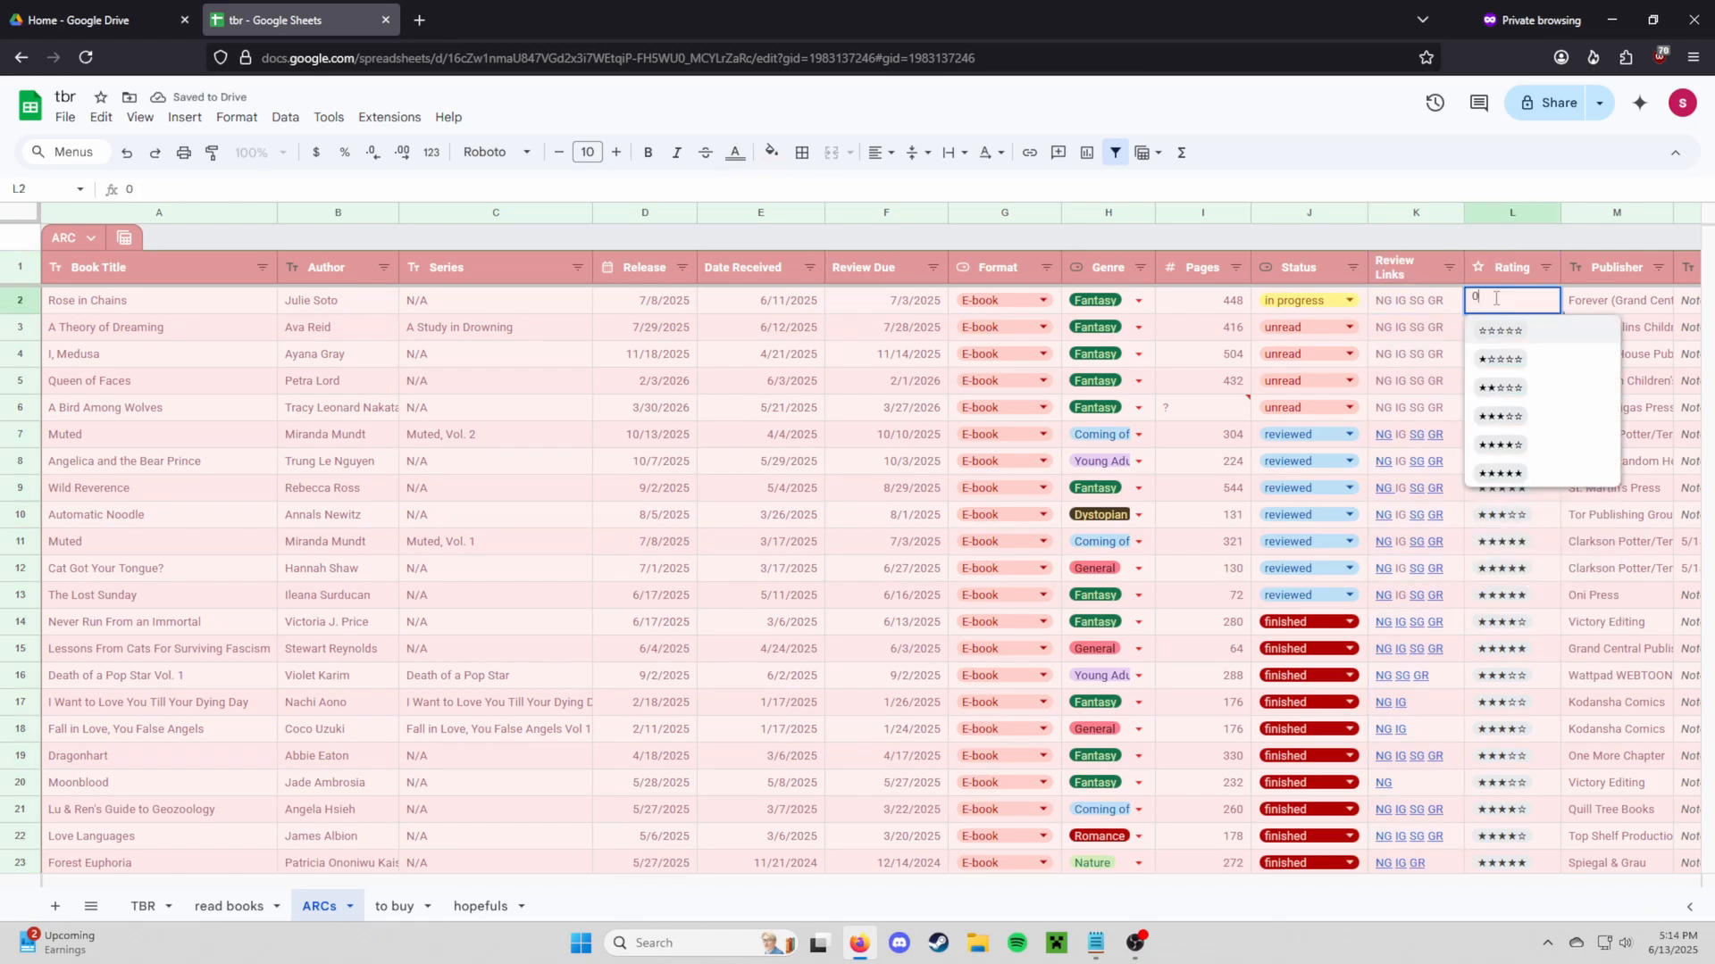
# Select the Rating column, then the Publisher column, and bring up the Publisher filter options
pyautogui.click(1522, 214)
pyautogui.scroll(-5, 1518, 597)
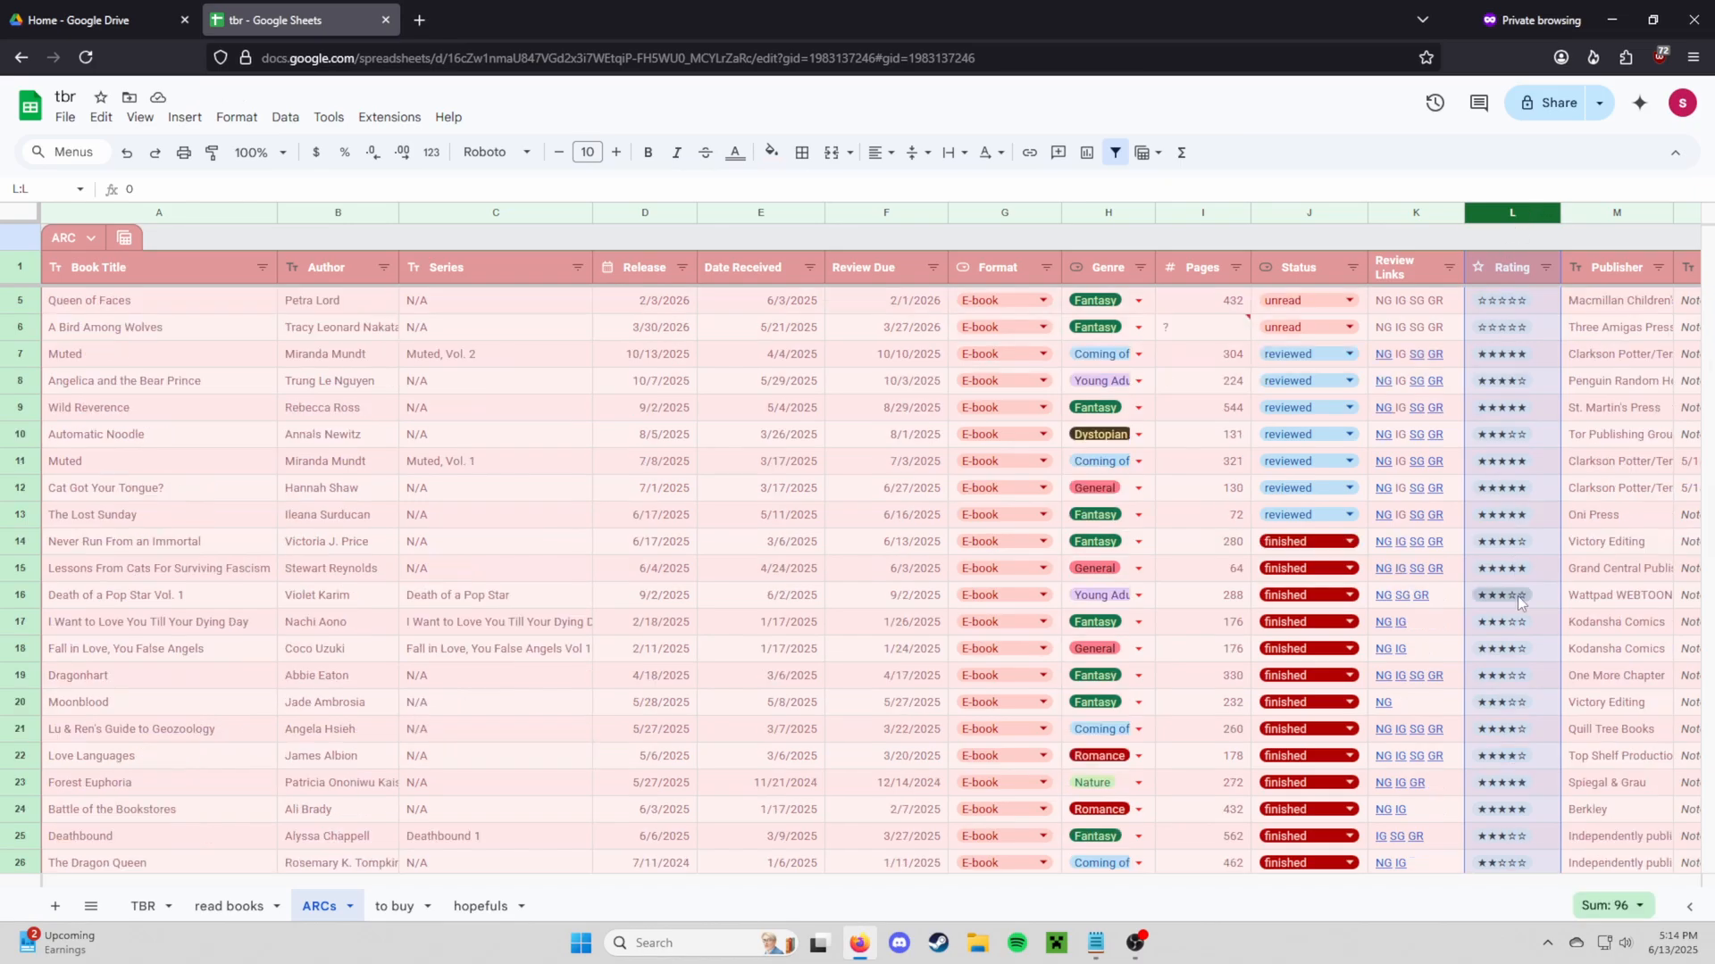
pyautogui.scroll(5, 1519, 640)
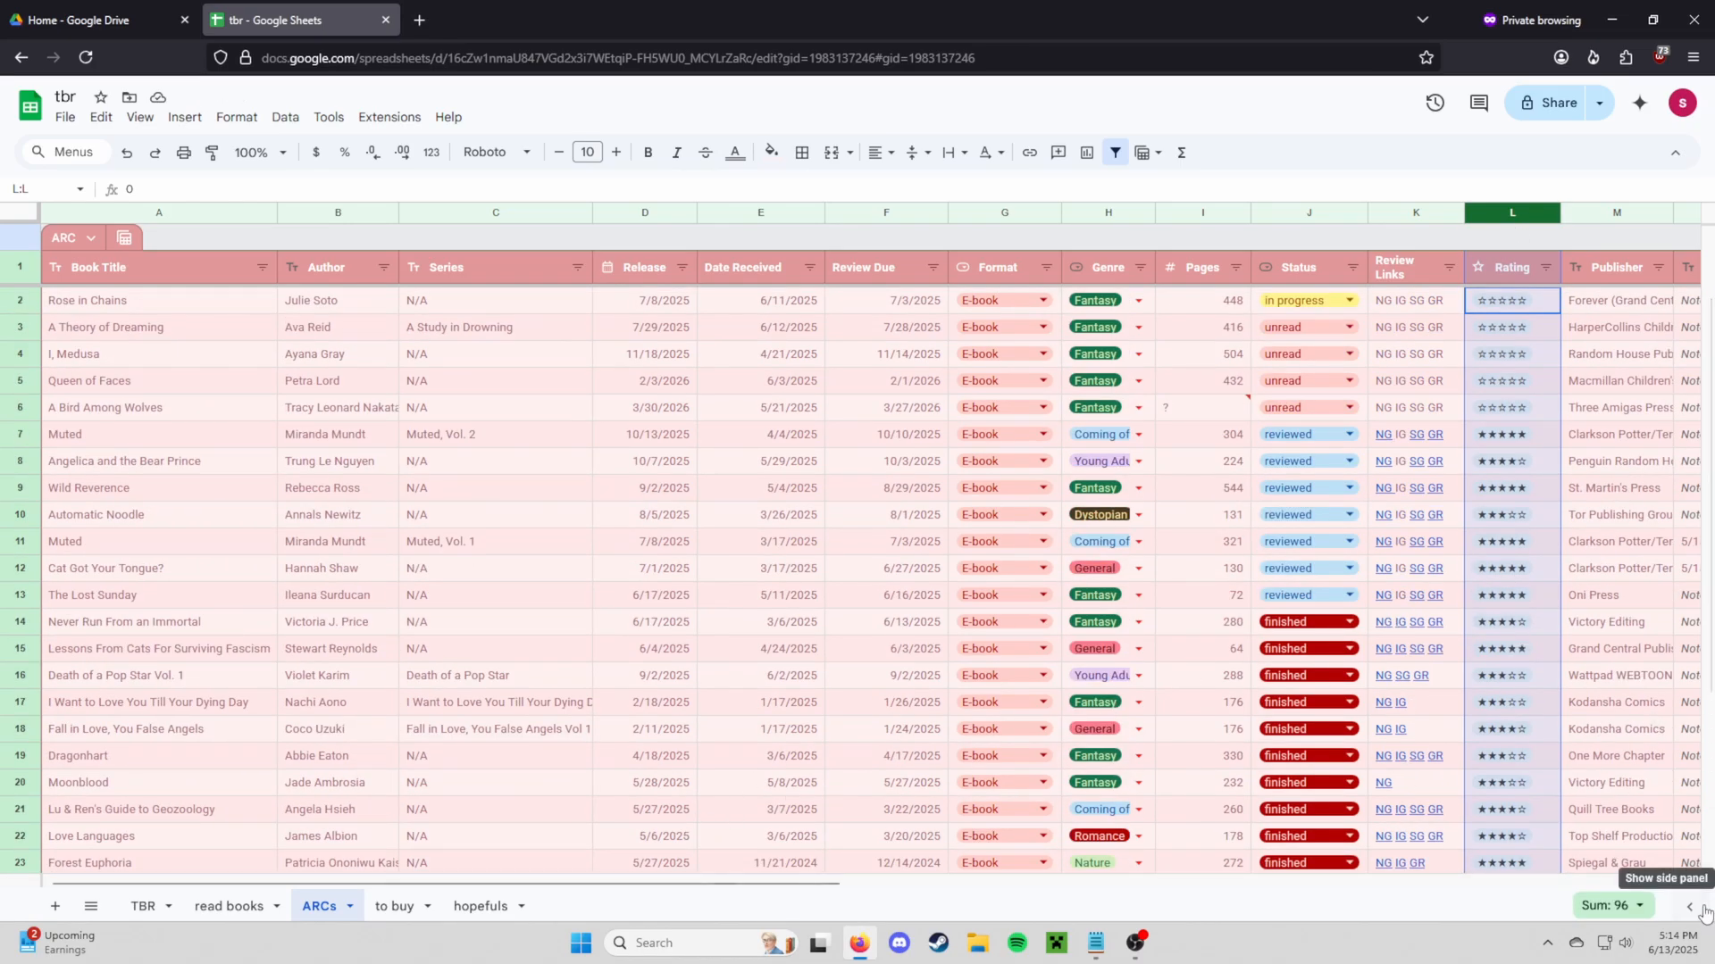
pyautogui.moveTo(837, 884); pyautogui.dragTo(1132, 884)
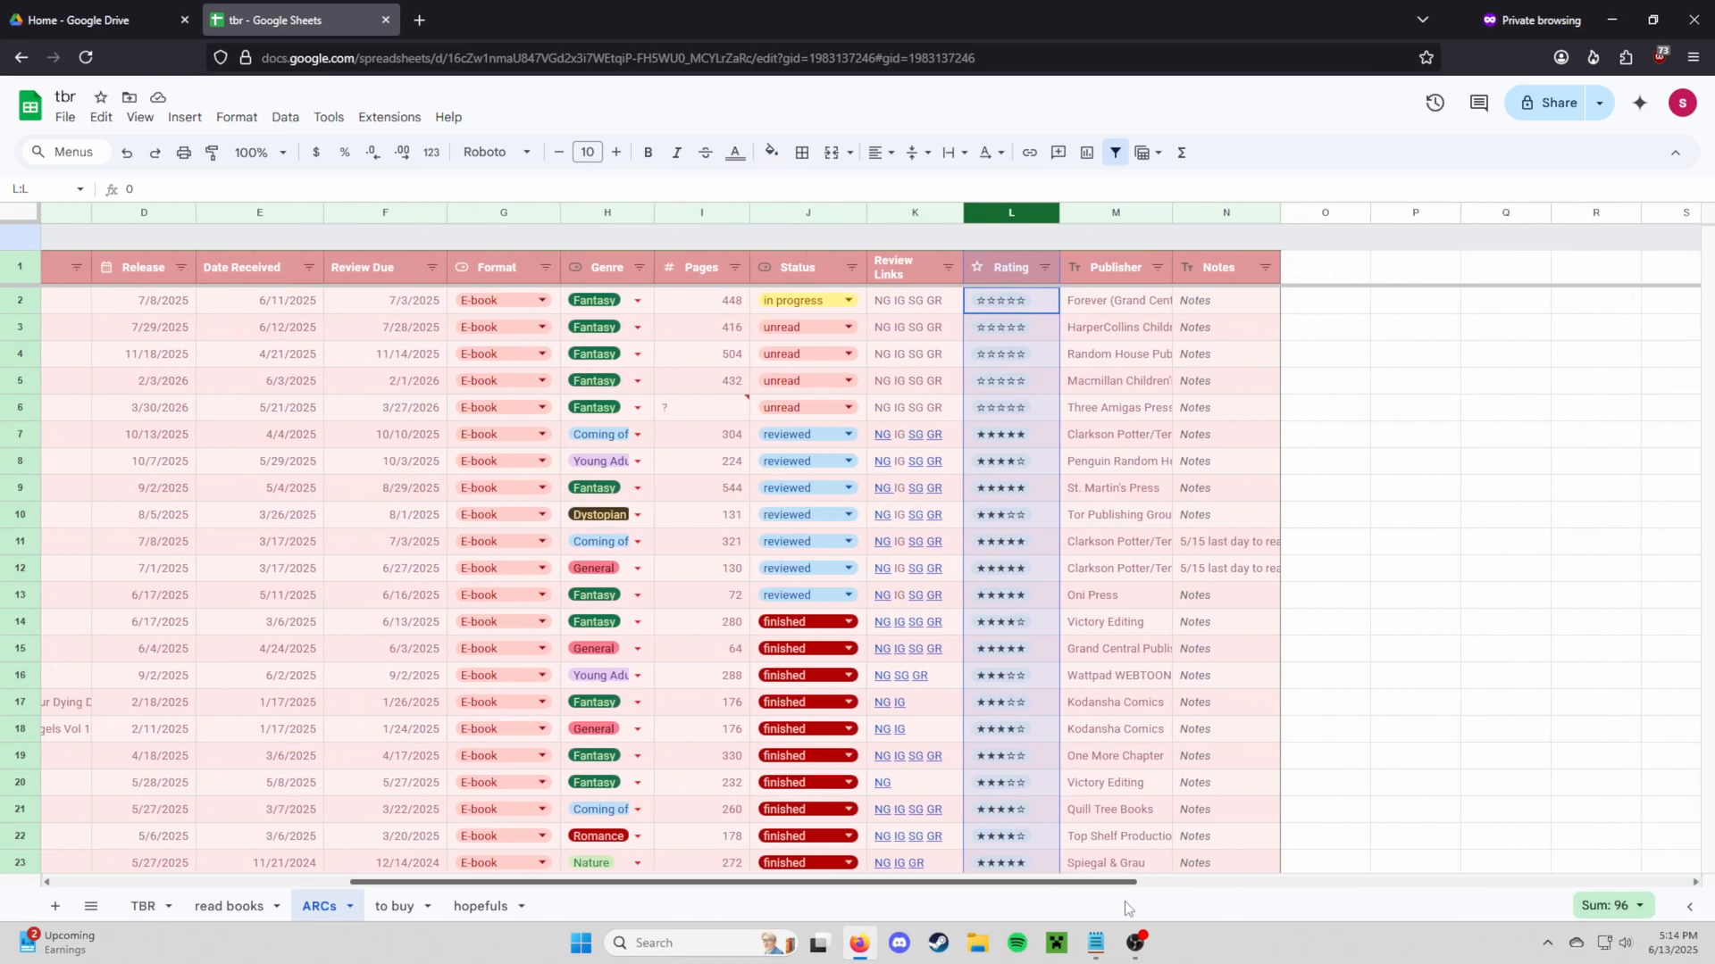
pyautogui.click(1116, 213)
pyautogui.scroll(-5, 1127, 383)
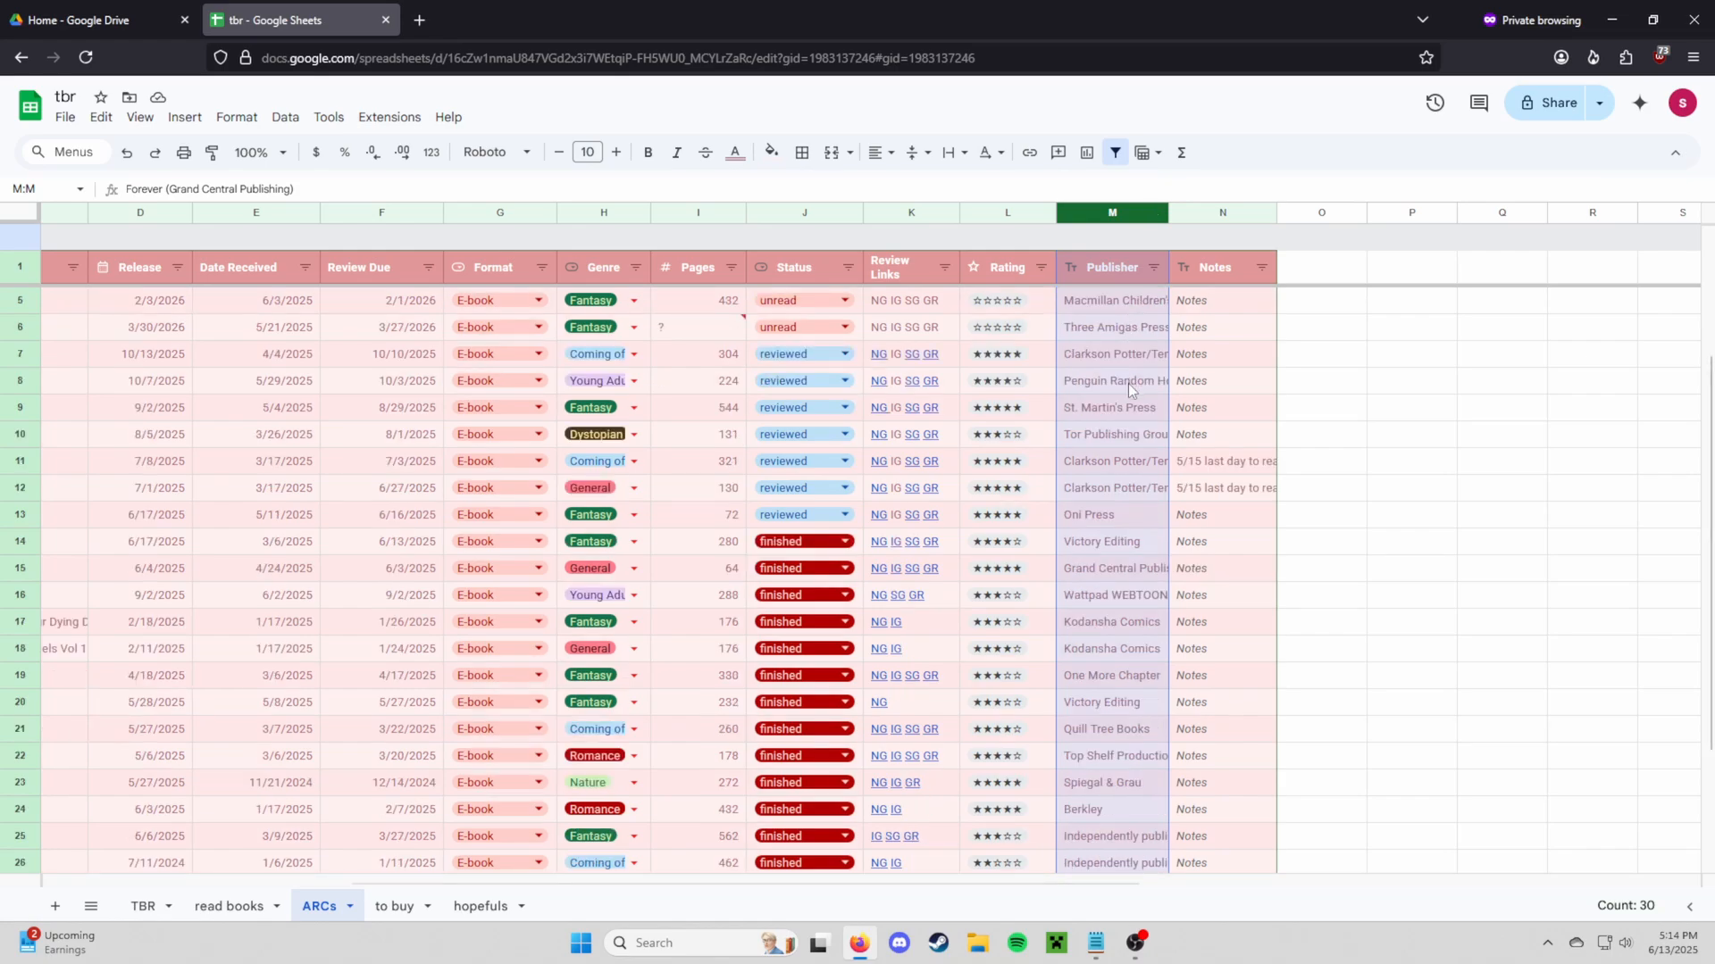
pyautogui.scroll(5, 1128, 425)
pyautogui.click(1153, 267)
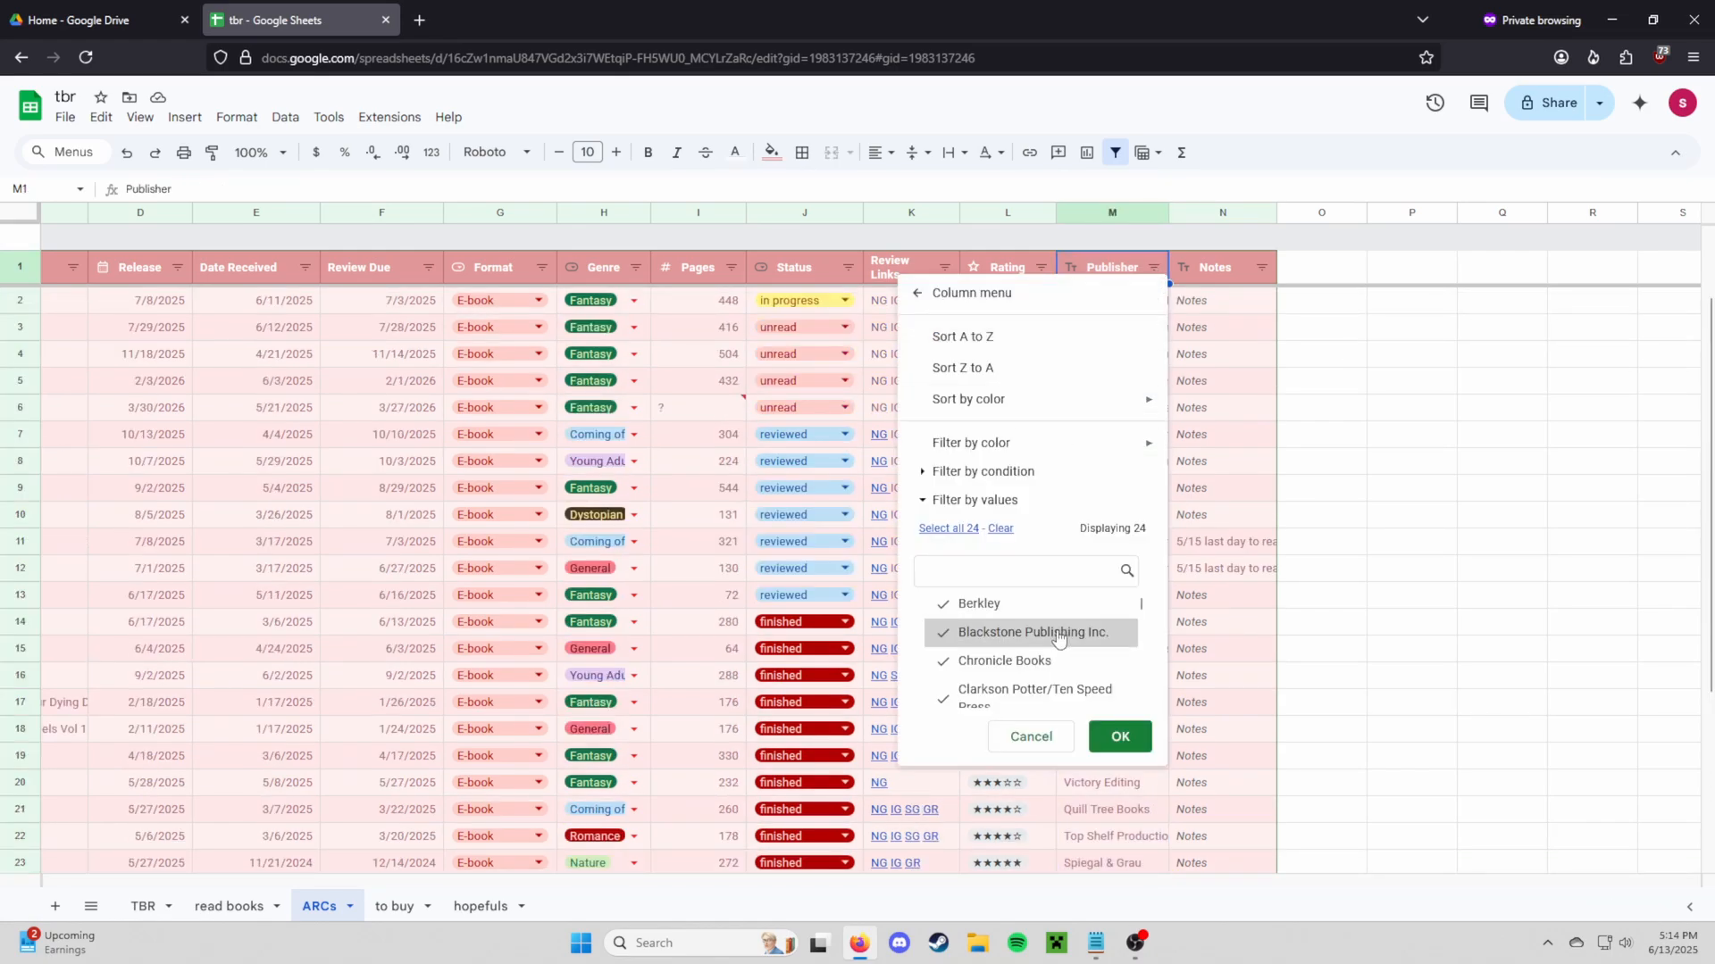
# Uncheck the first publishers in the filter list, from Chronicle Books through Kodansha Comics
pyautogui.scroll(-1, 1027, 643)
pyautogui.scroll(1, 982, 679)
pyautogui.click(989, 659)
pyautogui.click(993, 634)
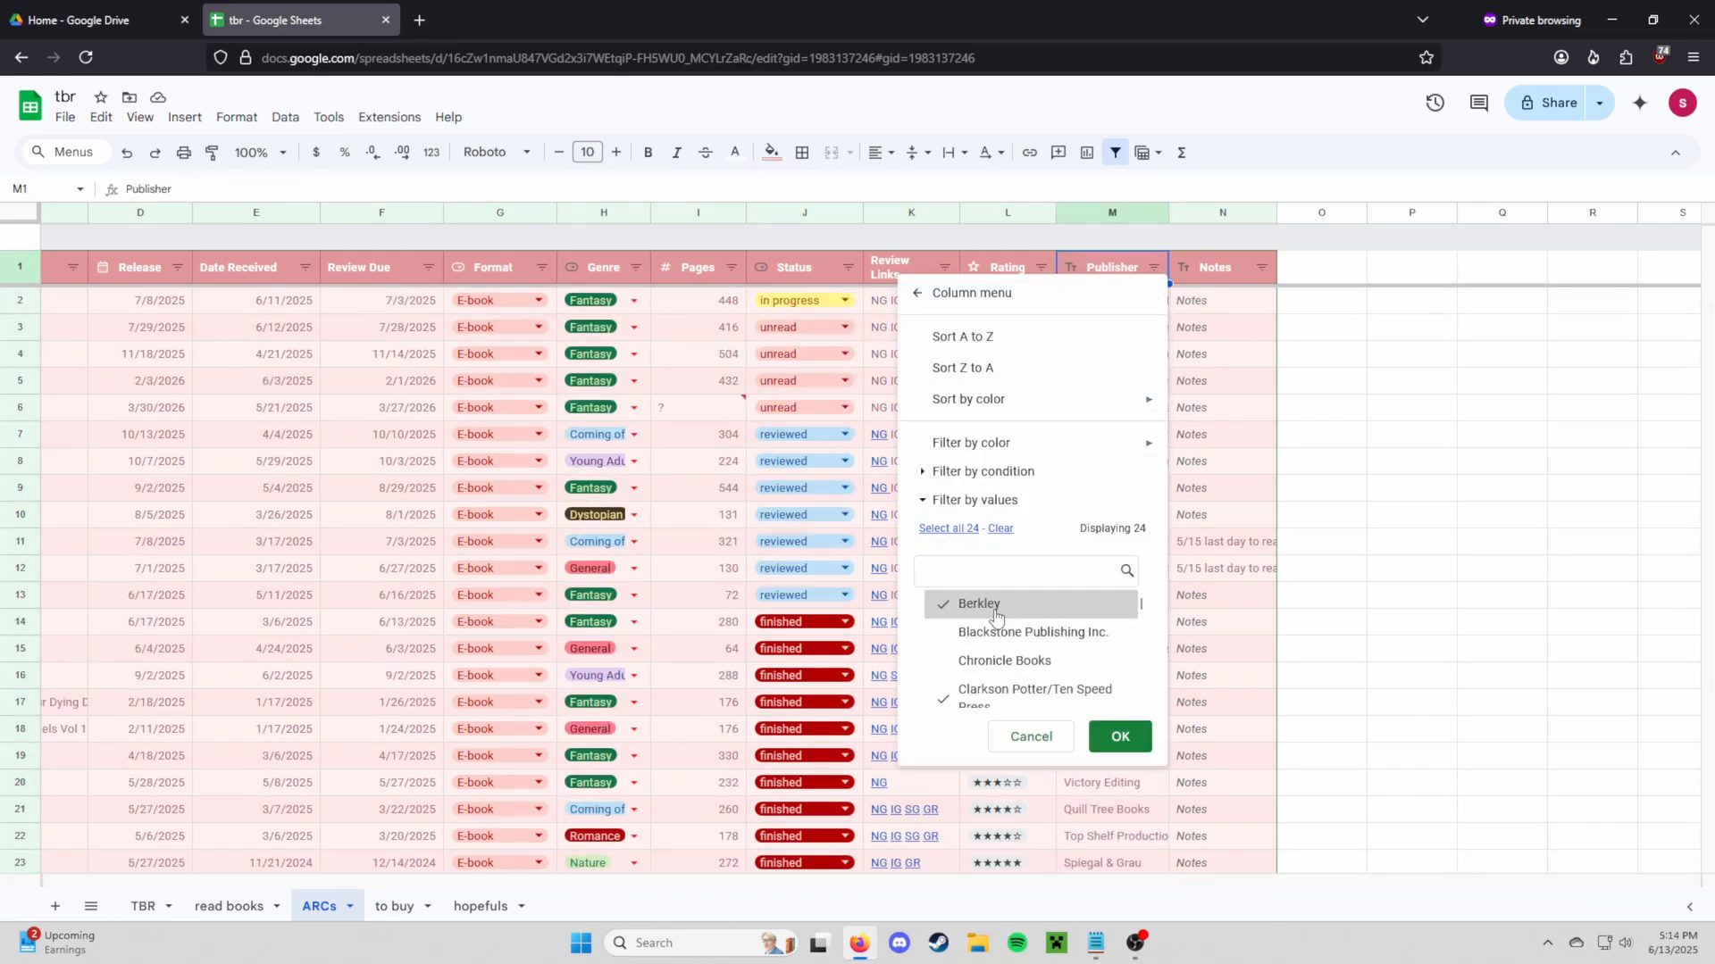
pyautogui.click(994, 613)
pyautogui.scroll(-1, 1000, 632)
pyautogui.click(1007, 611)
pyautogui.click(1009, 639)
pyautogui.click(1014, 686)
pyautogui.click(1016, 700)
# Uncheck the remaining publishers, from Spiegal & Grau through Wednesday Books, leaving only Clarkson Potter
pyautogui.scroll(-3, 1022, 672)
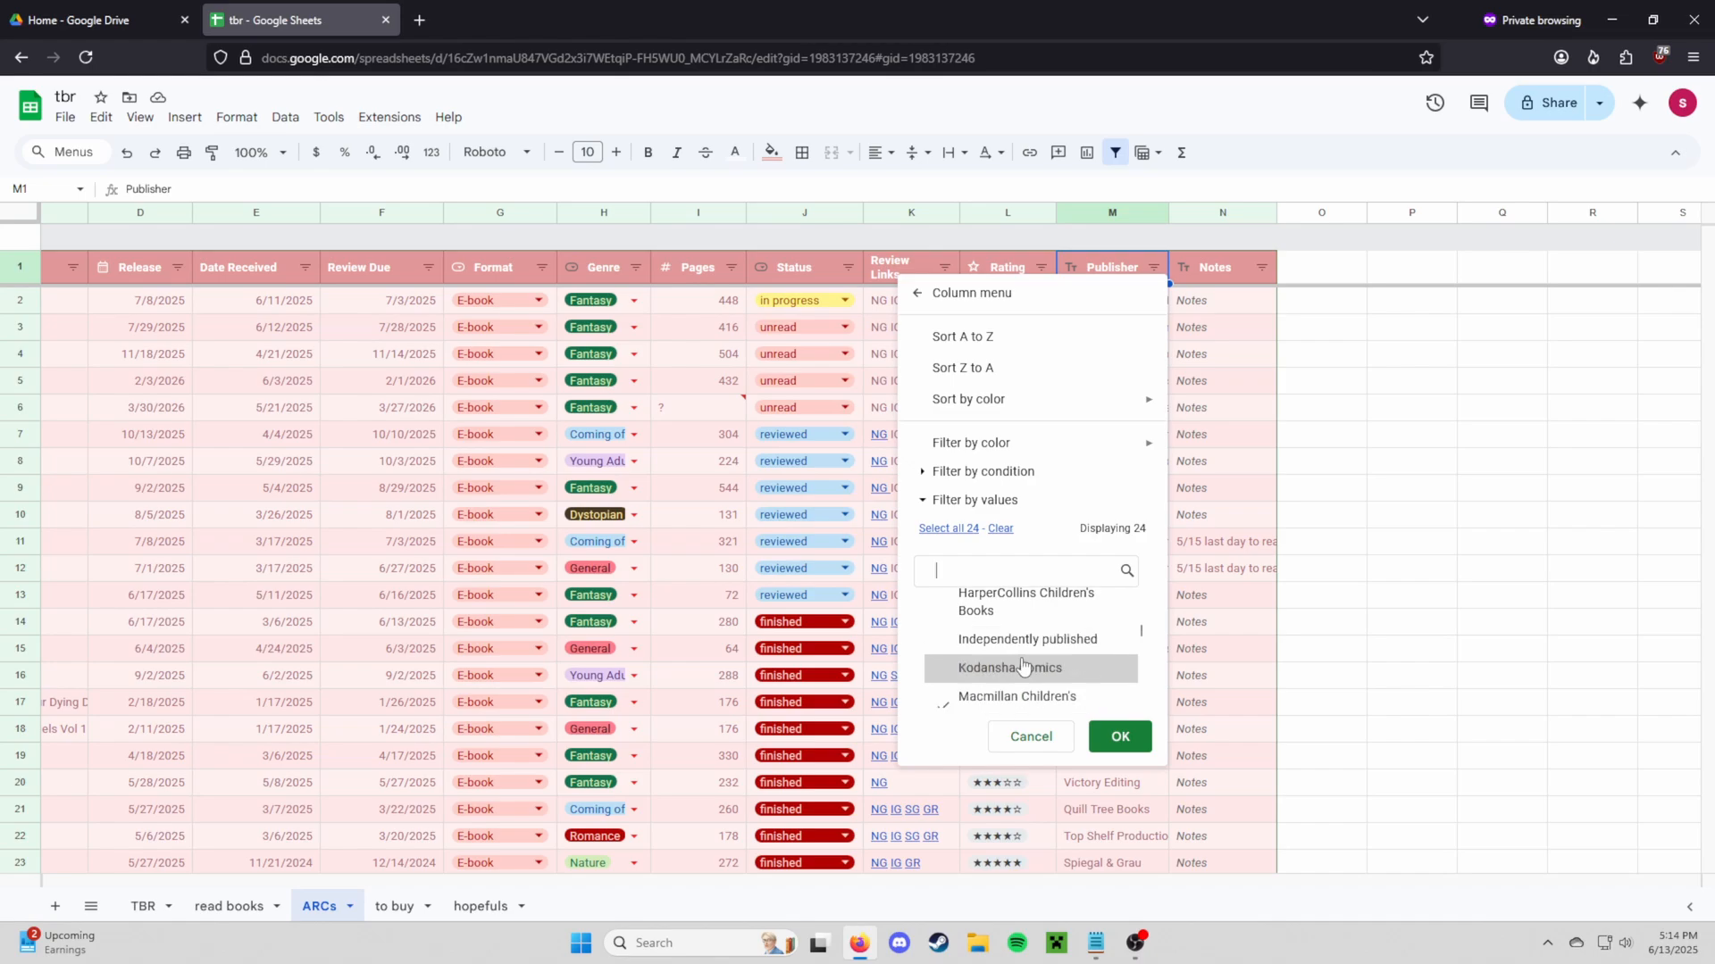
pyautogui.click(1021, 599)
pyautogui.click(1022, 624)
pyautogui.click(1022, 659)
pyautogui.click(1023, 688)
pyautogui.scroll(-1, 1024, 692)
pyautogui.scroll(-2, 1025, 693)
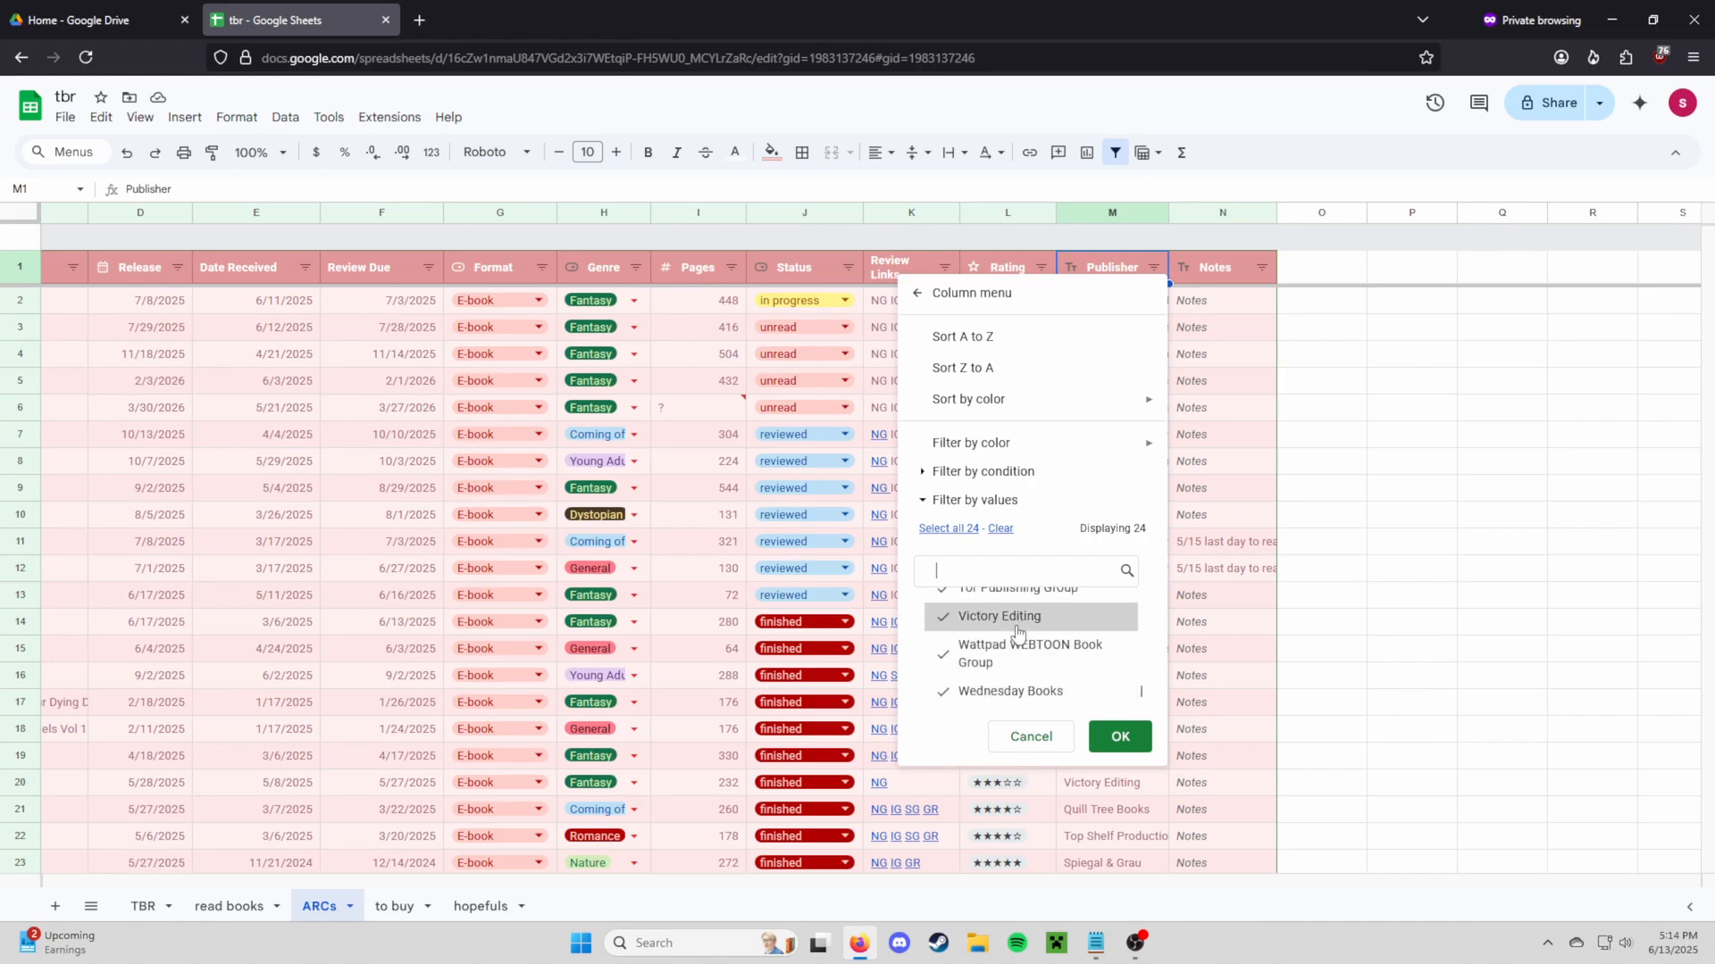
pyautogui.click(1016, 623)
pyautogui.click(1015, 656)
pyautogui.click(1017, 693)
pyautogui.click(1038, 597)
# Apply the Clarkson Potter-only filter, then undo it with Ctrl+Z so all rows show again
pyautogui.scroll(5, 1036, 665)
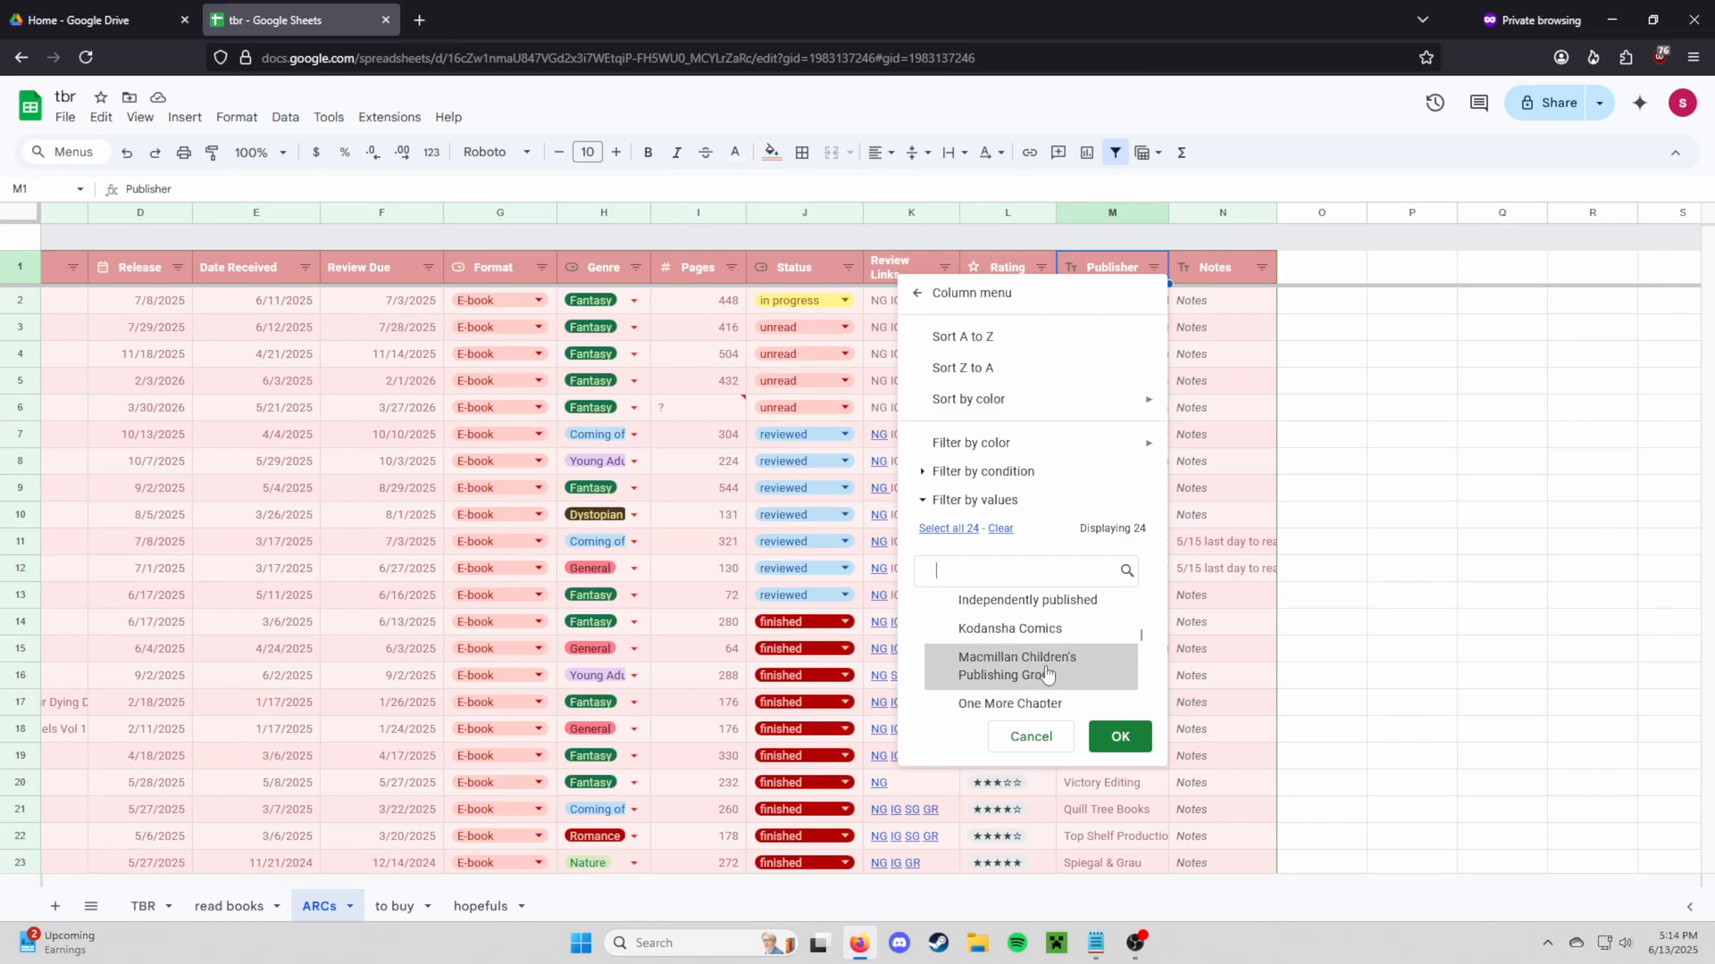
pyautogui.scroll(-2, 1040, 671)
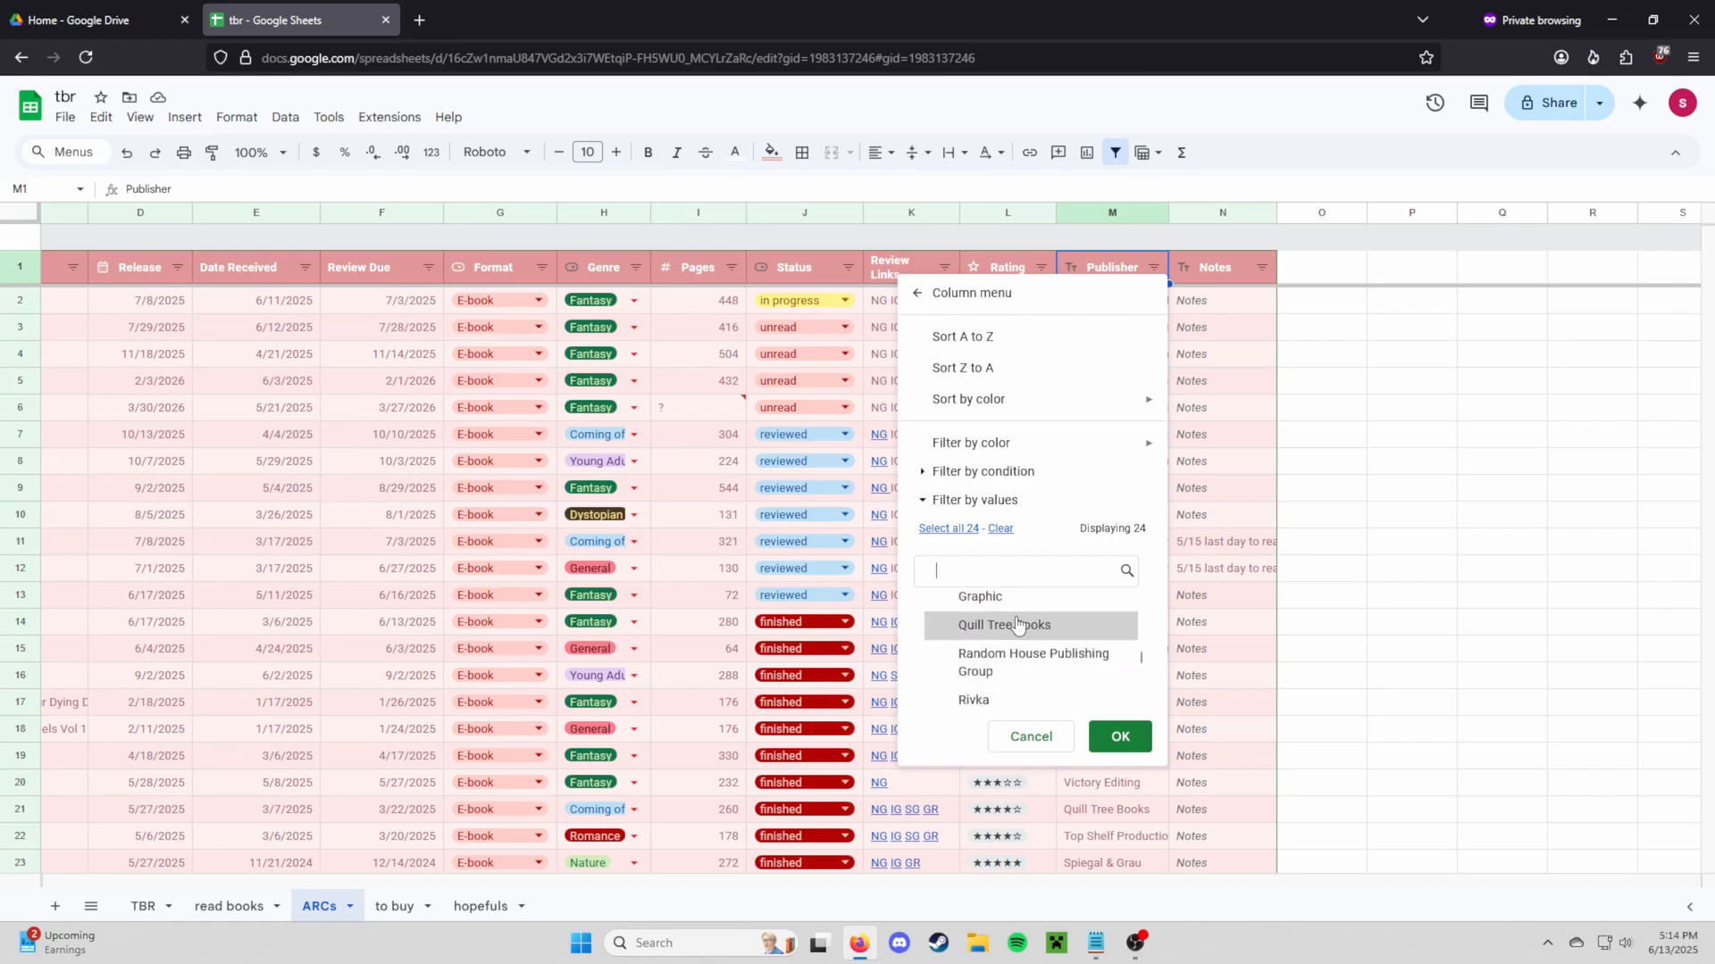
pyautogui.scroll(3, 1027, 647)
pyautogui.scroll(3, 1027, 661)
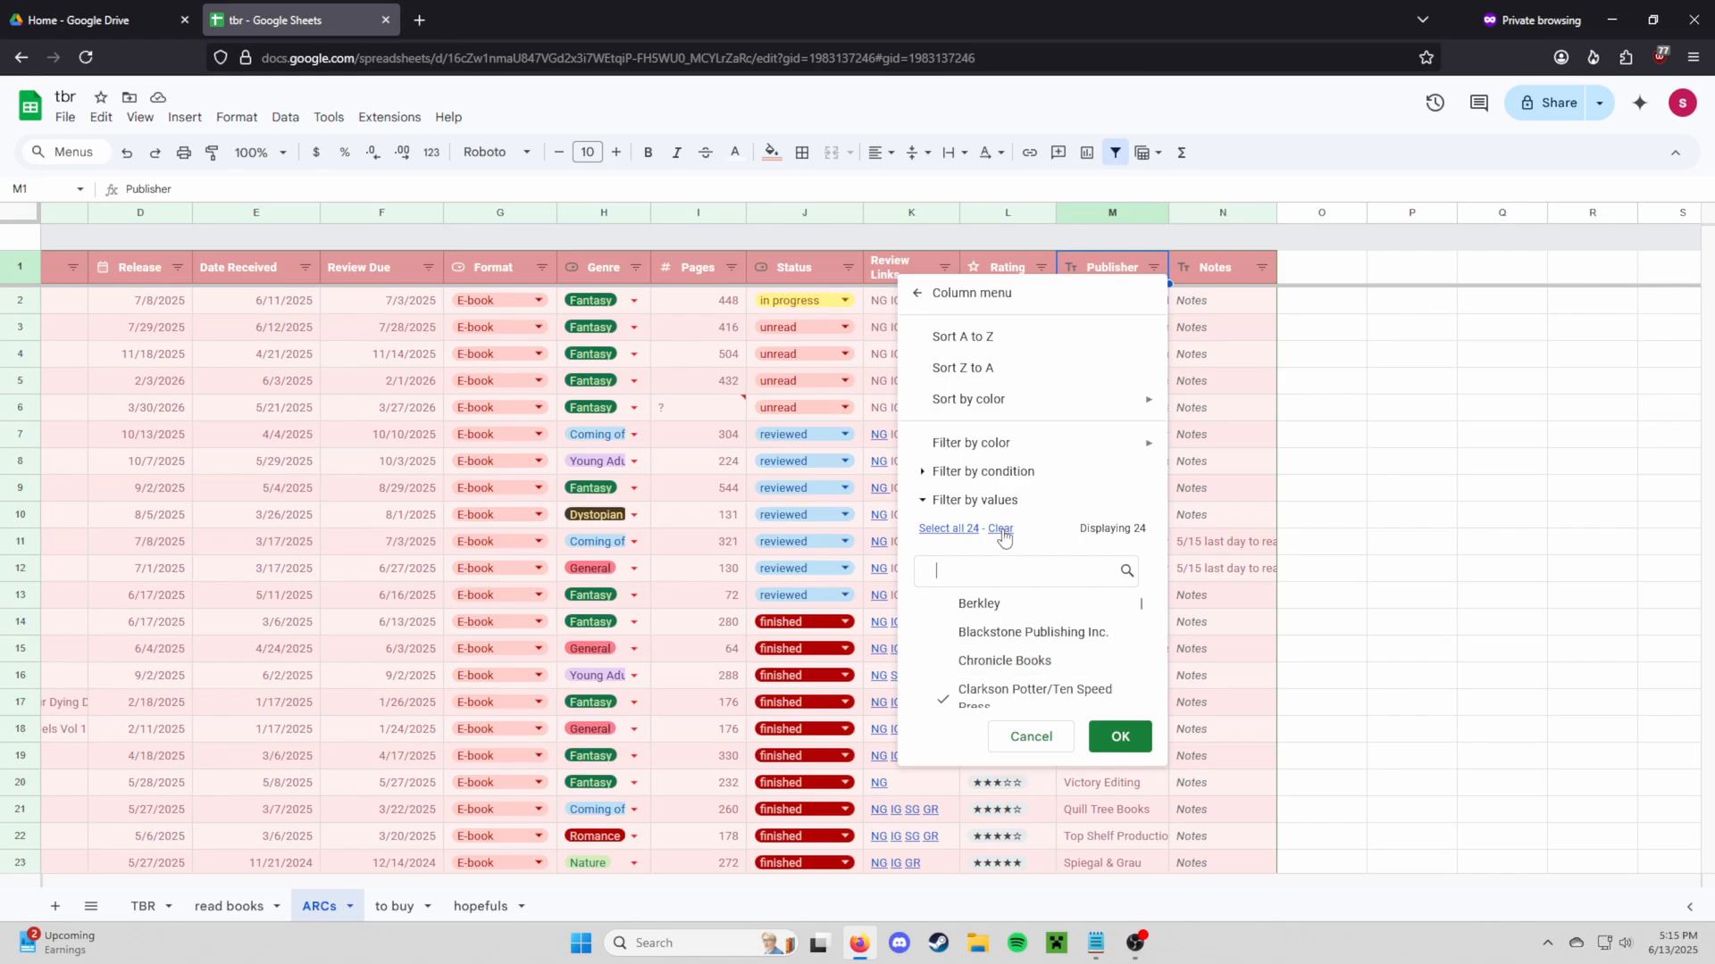
pyautogui.click(1125, 734)
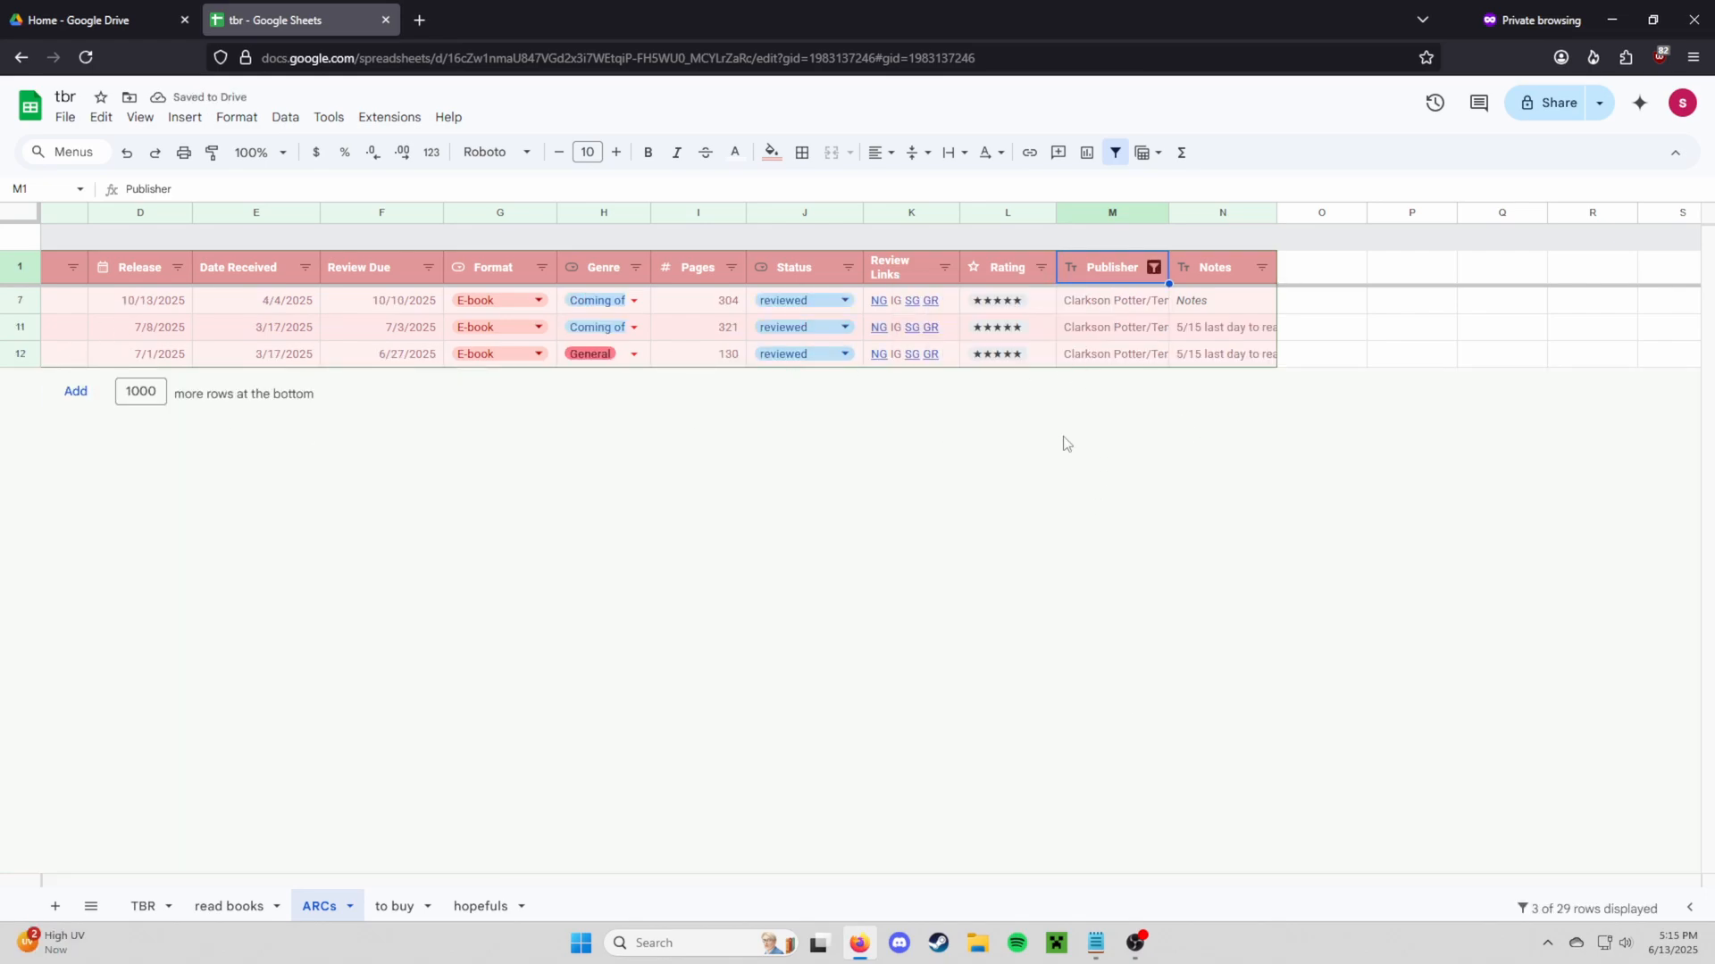
pyautogui.hotkey('ctrl', 'z')
pyautogui.click(1208, 275)
pyautogui.click(1218, 404)
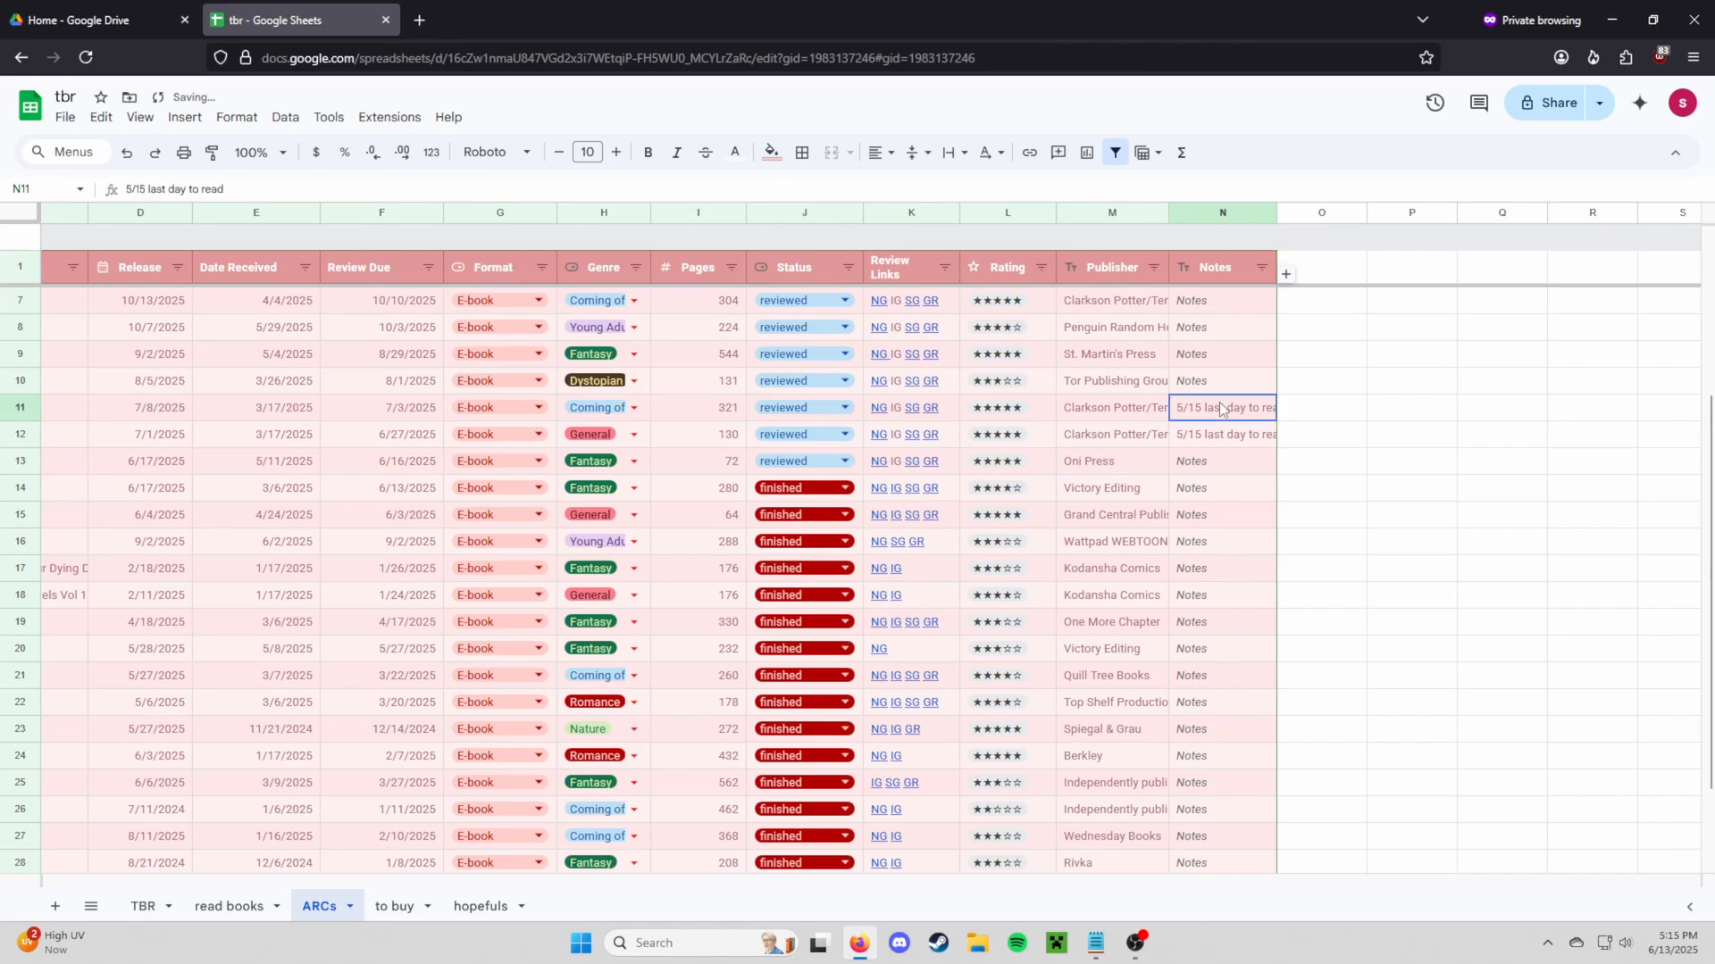
pyautogui.doubleClick(1224, 413)
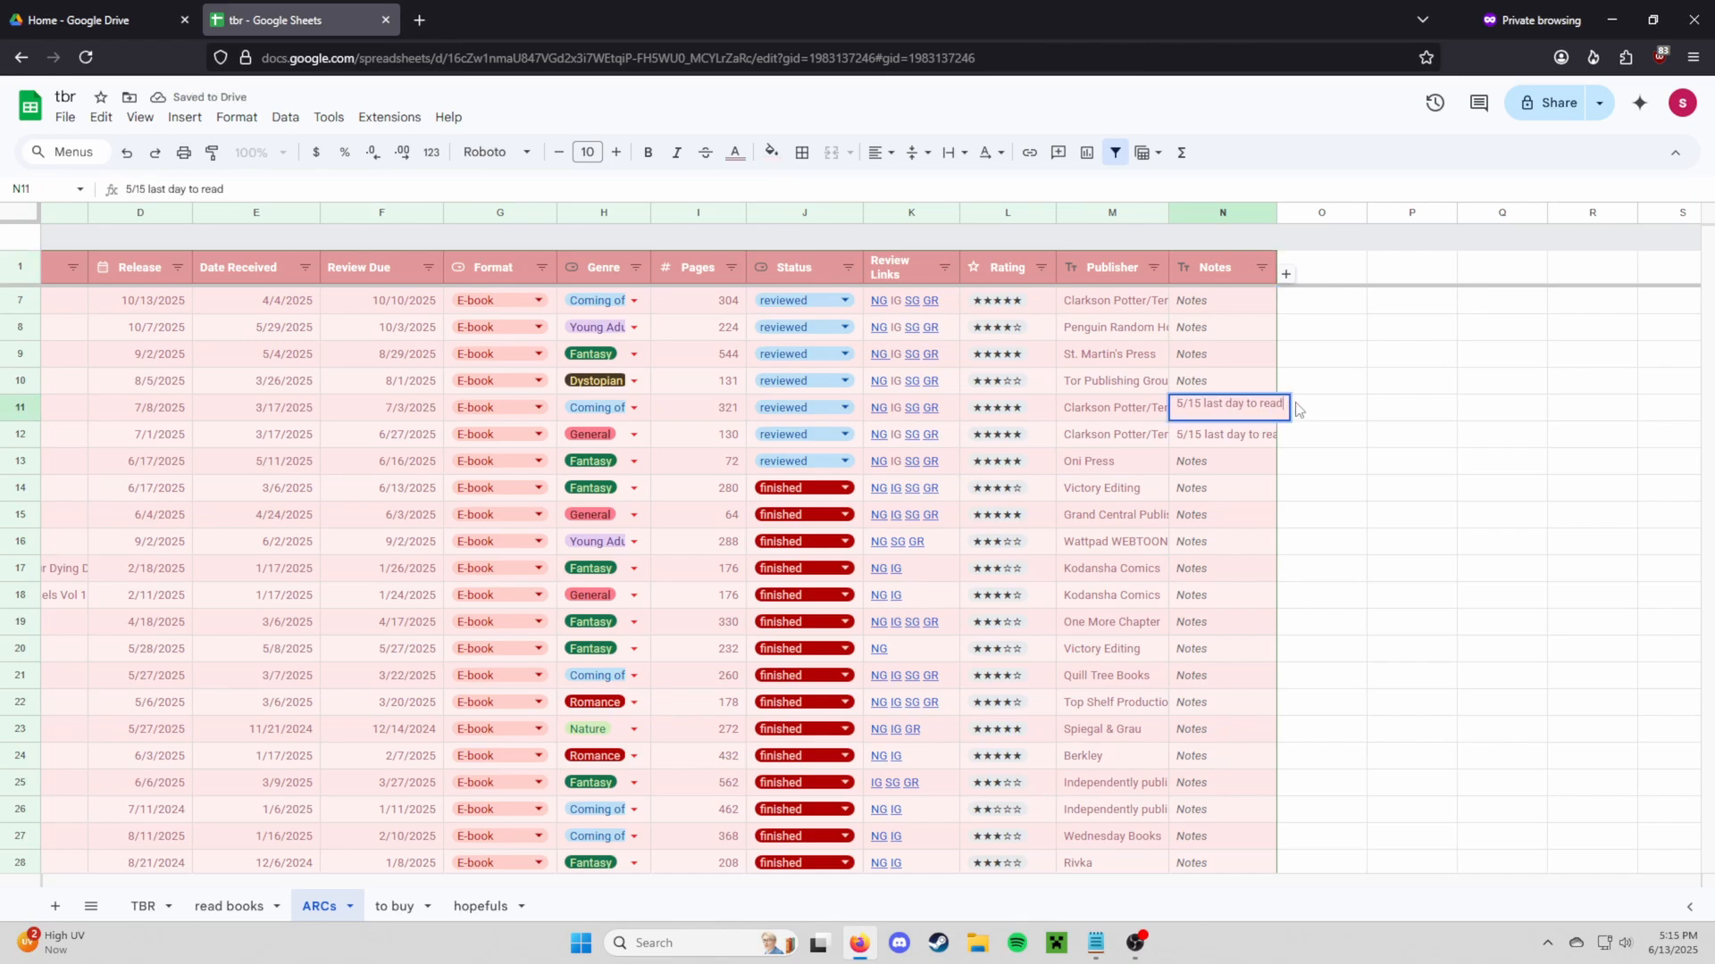
pyautogui.moveTo(1284, 408); pyautogui.dragTo(1169, 408)
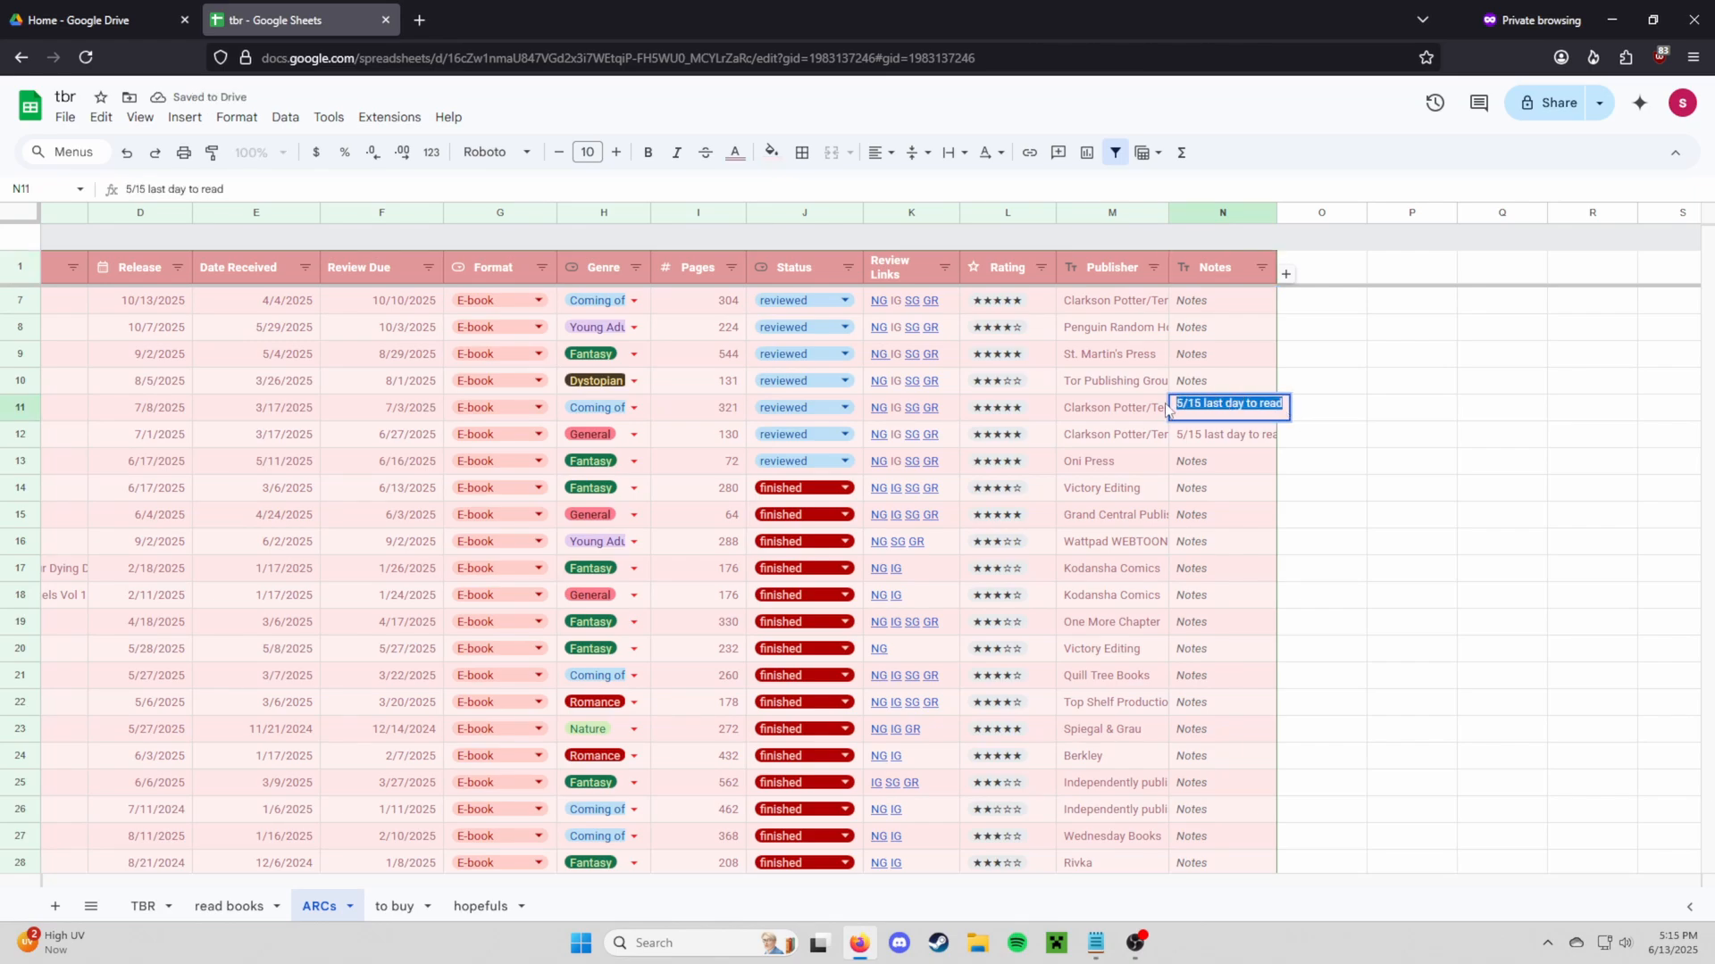
pyautogui.press('Return')
pyautogui.scroll(-2, 1224, 478)
pyautogui.scroll(4, 1243, 499)
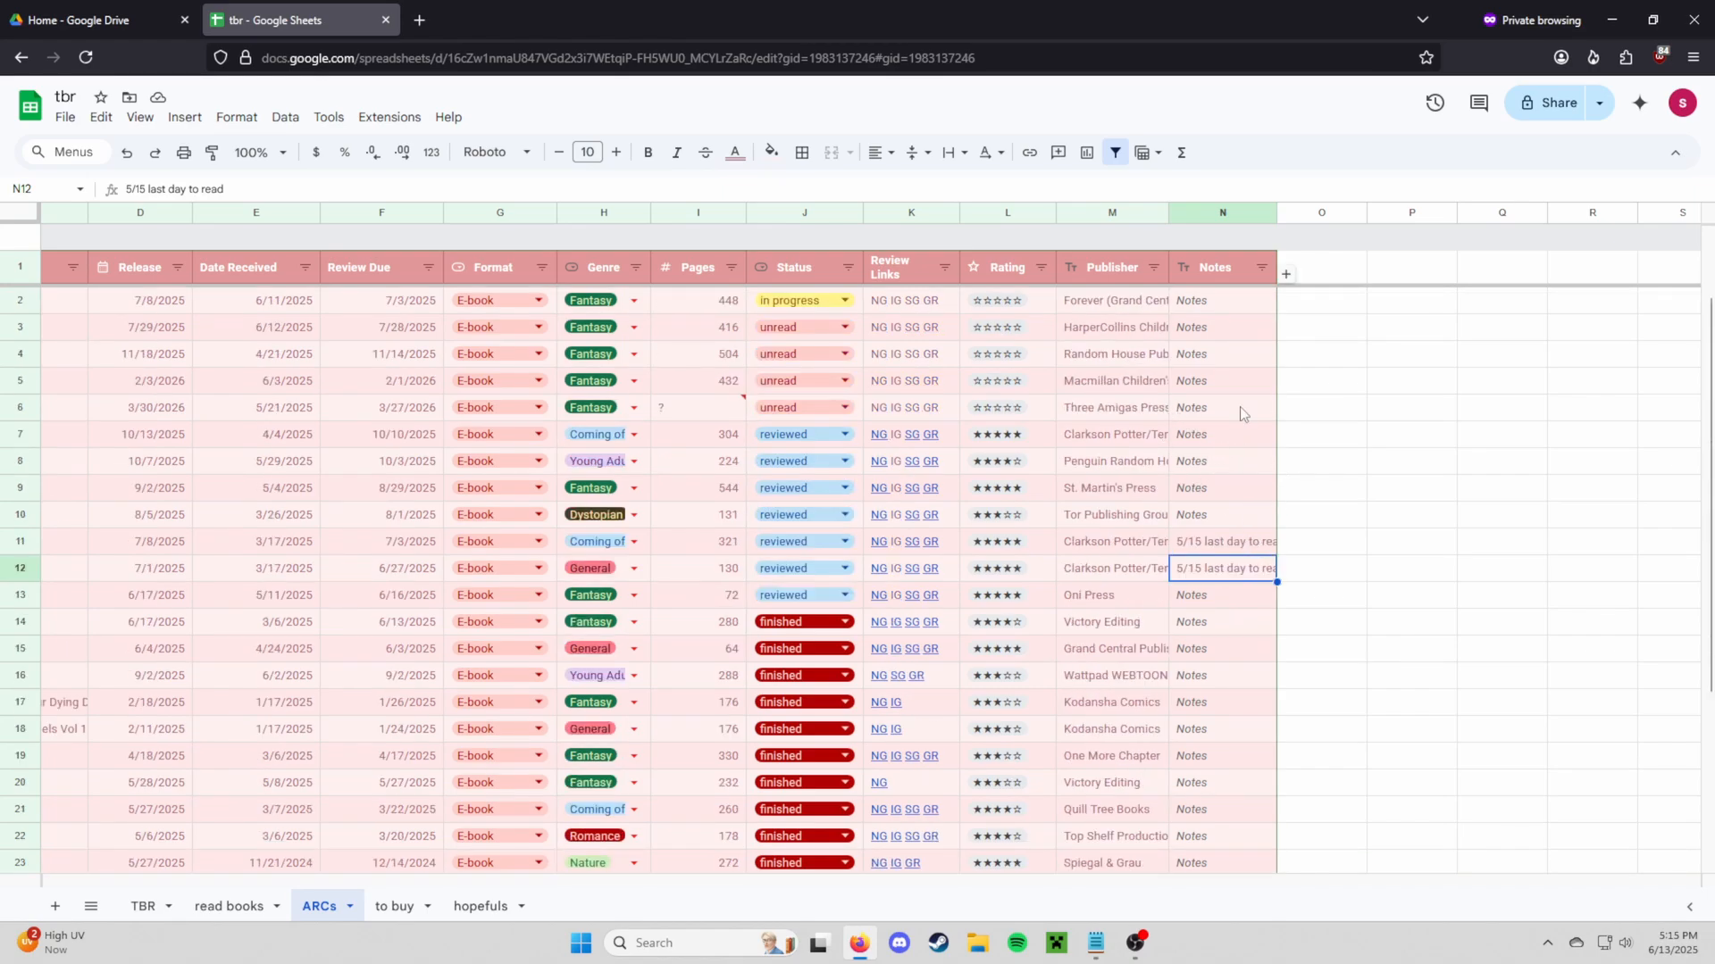
pyautogui.click(1218, 309)
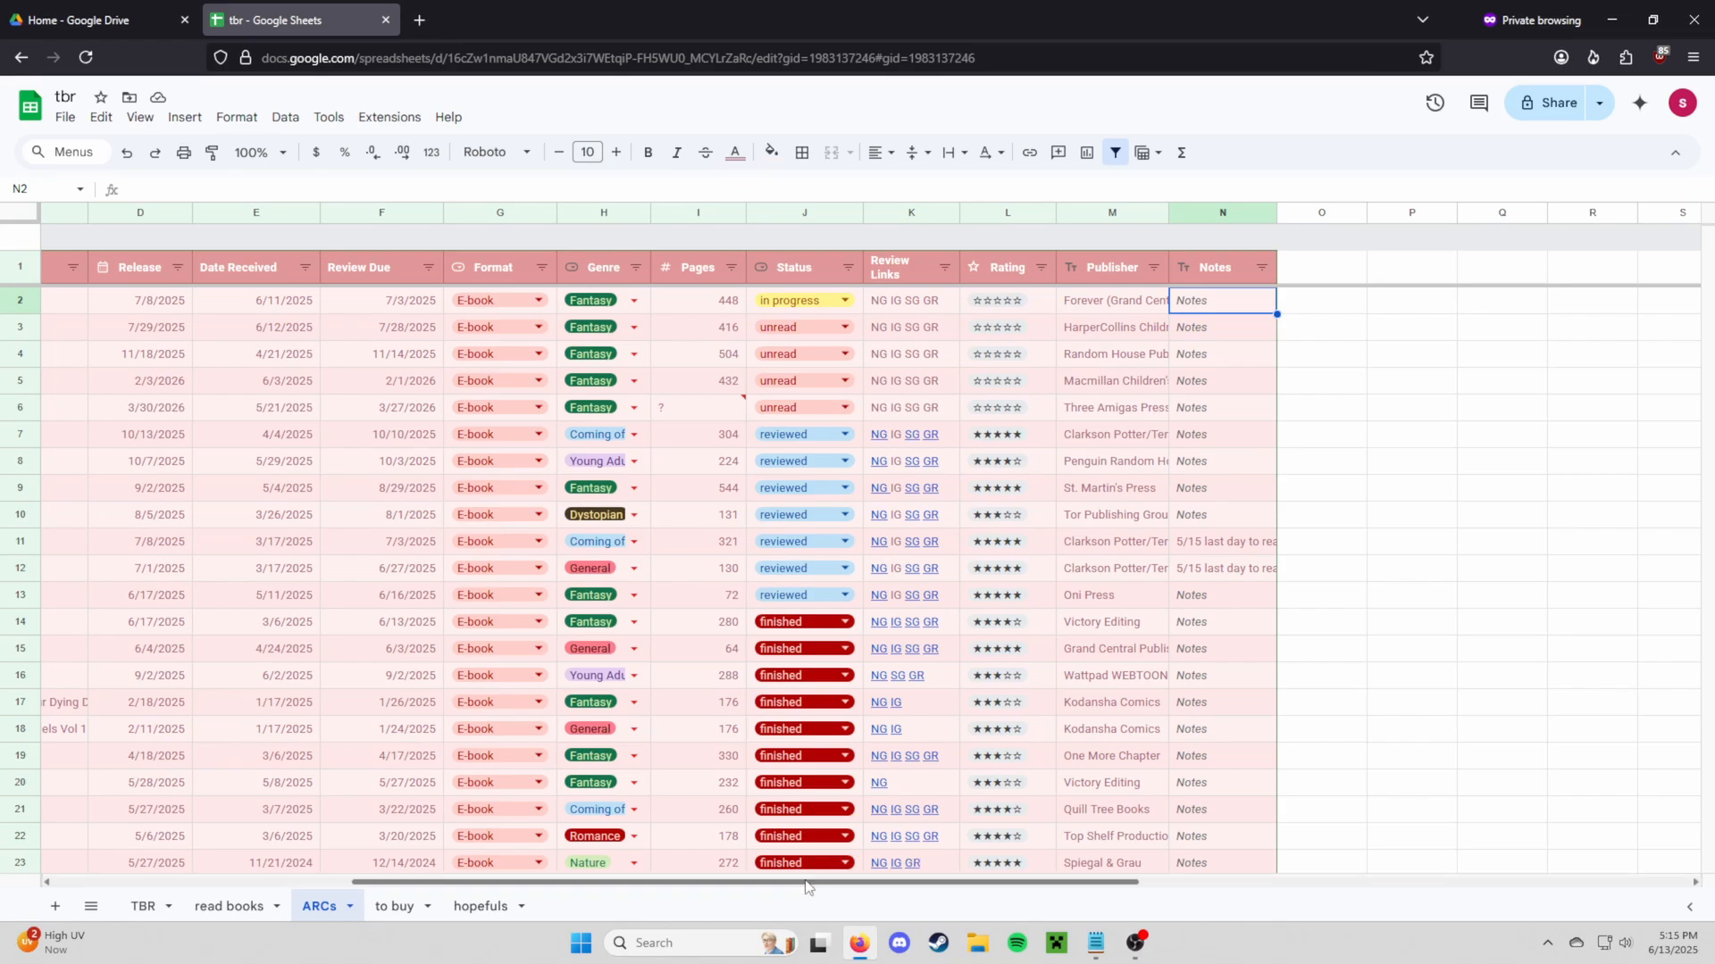
pyautogui.moveTo(822, 884); pyautogui.dragTo(335, 806)
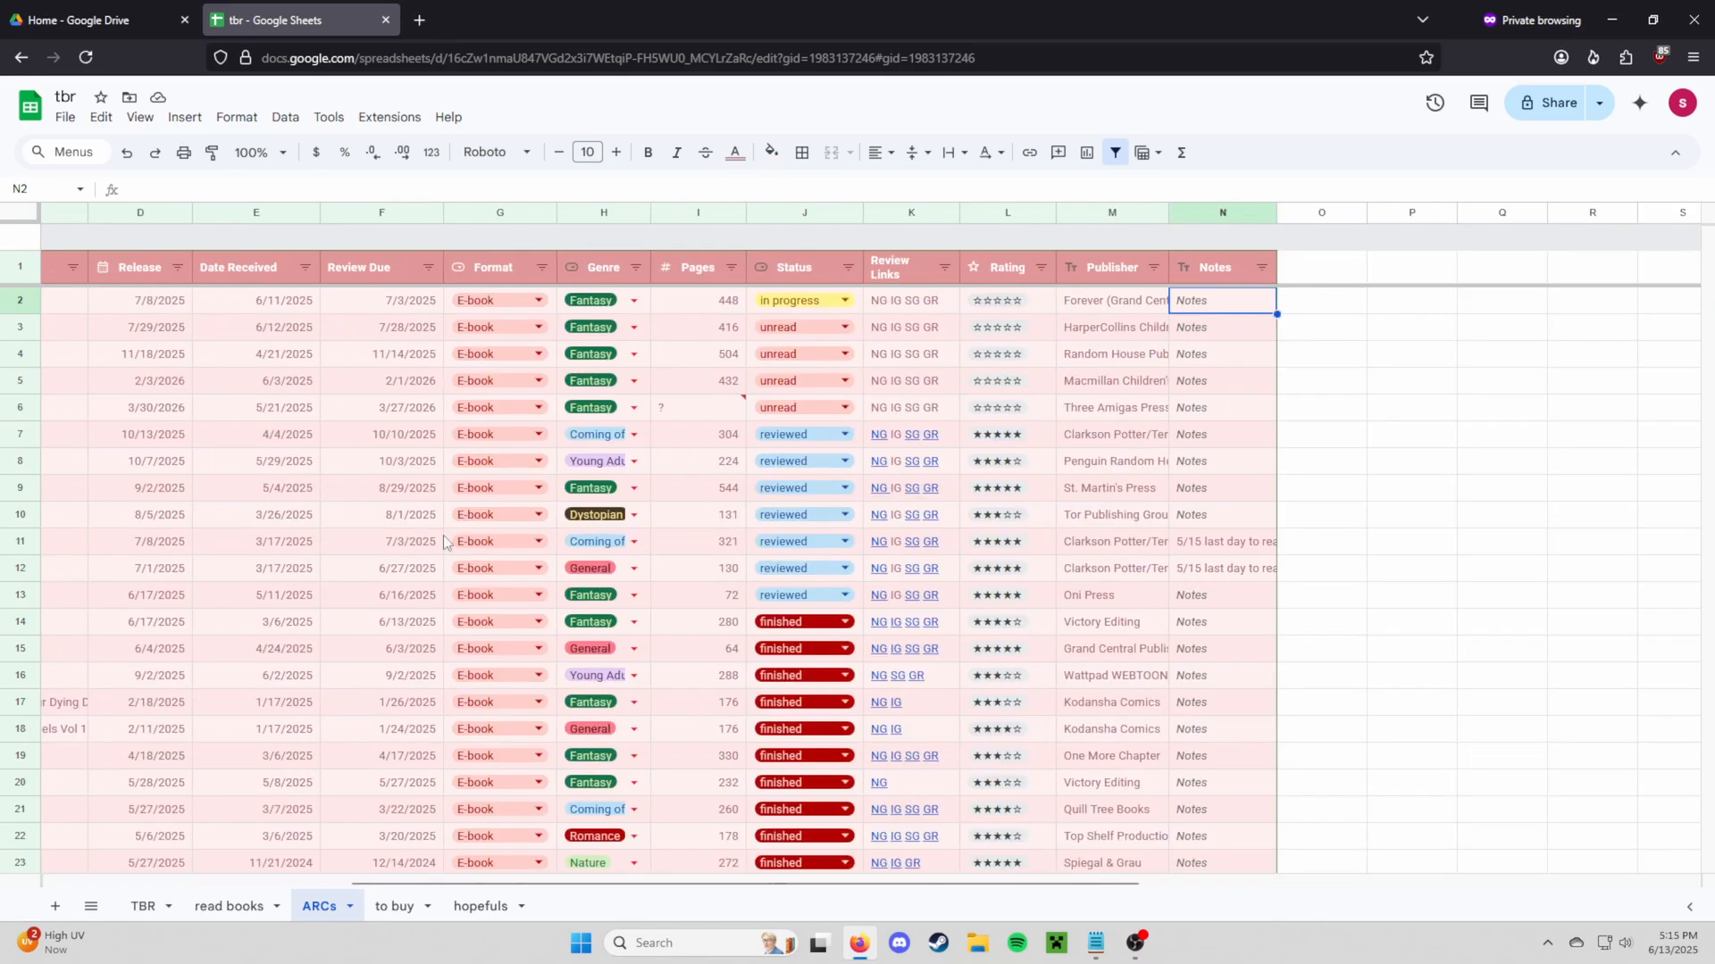
pyautogui.moveTo(790, 886); pyautogui.dragTo(420, 678)
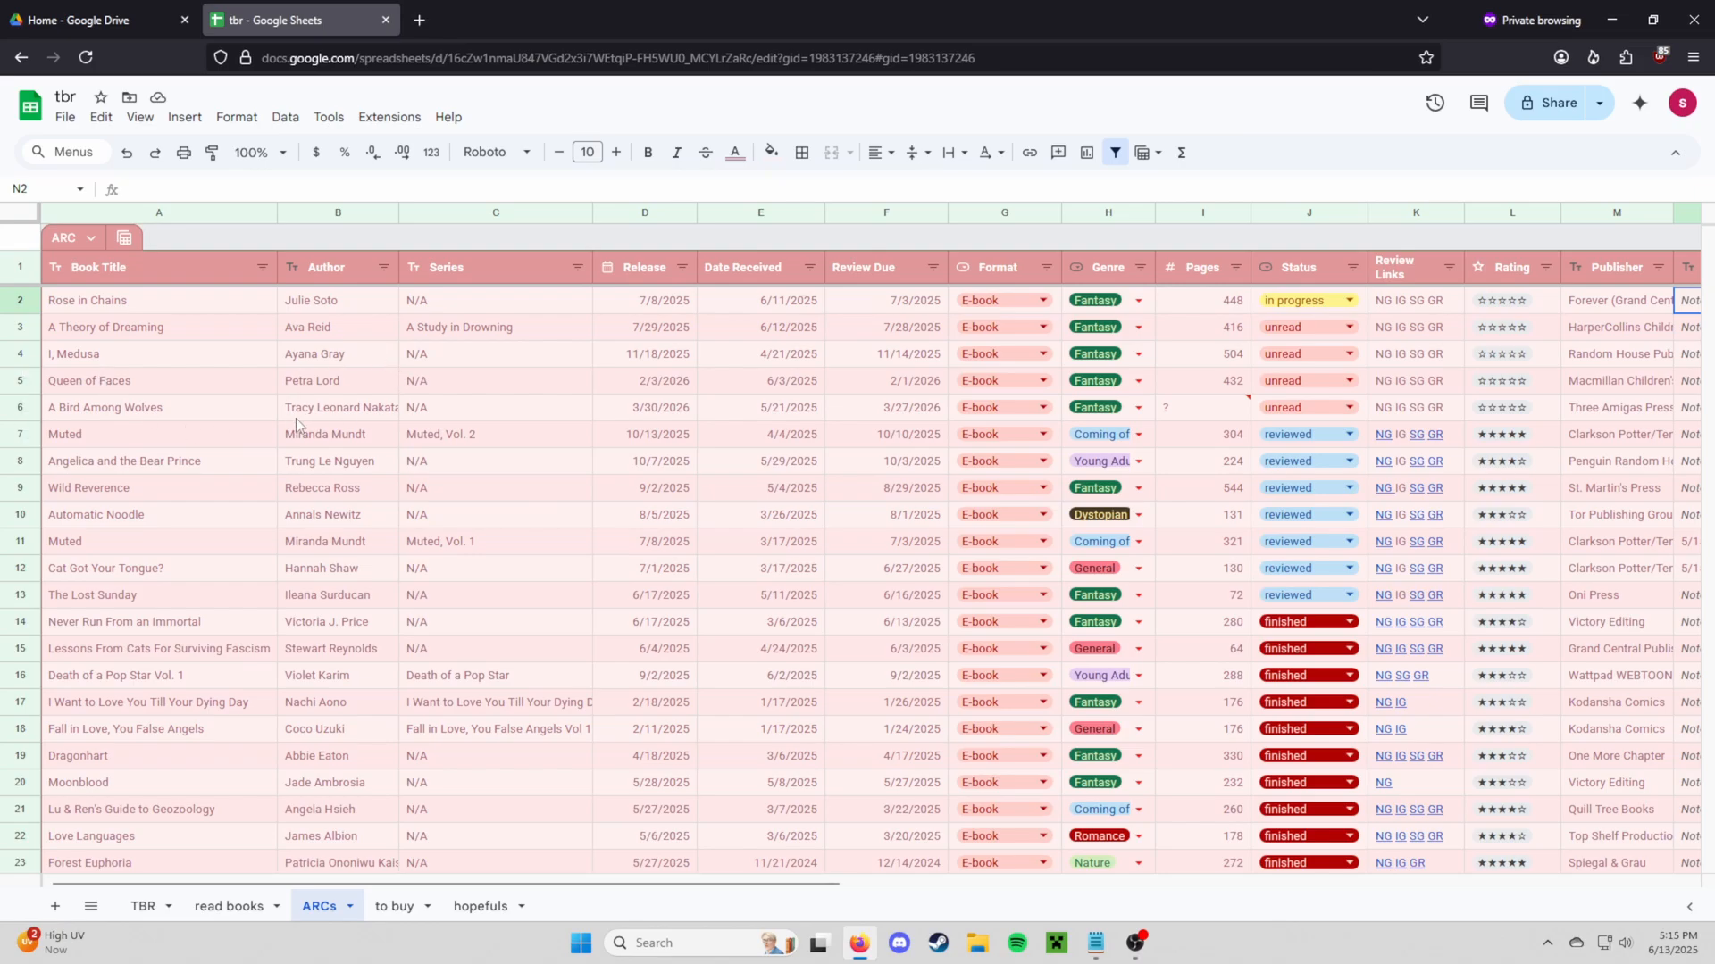
pyautogui.scroll(-5, 696, 500)
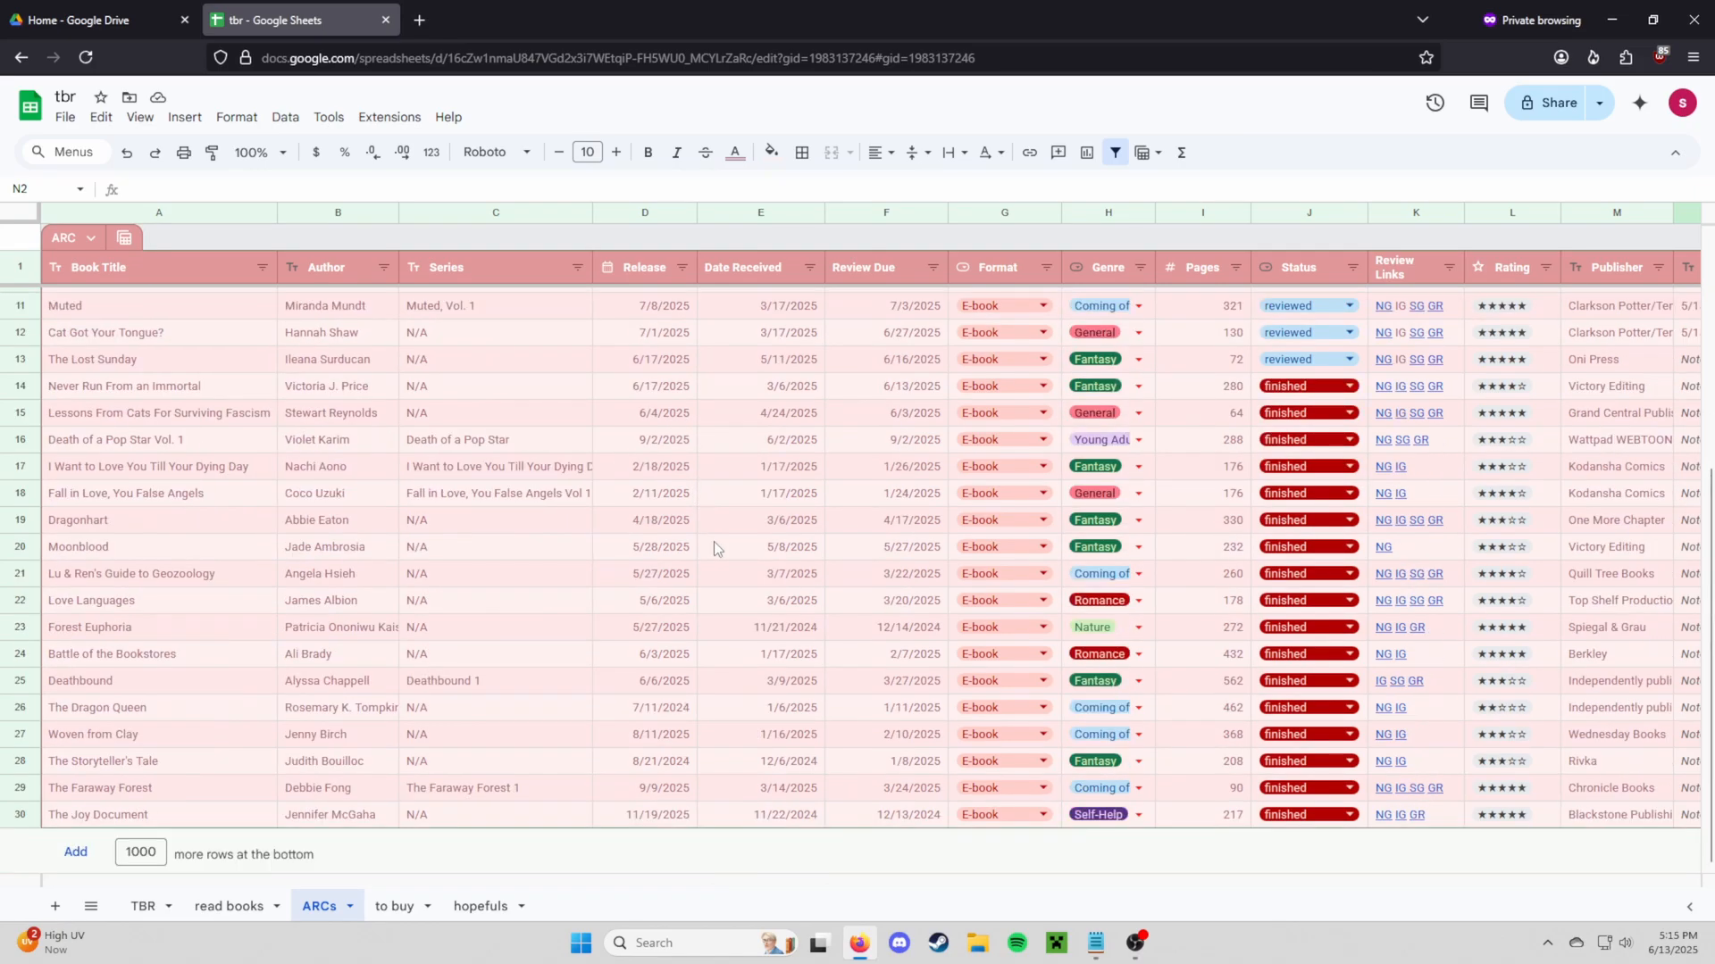
pyautogui.scroll(5, 714, 542)
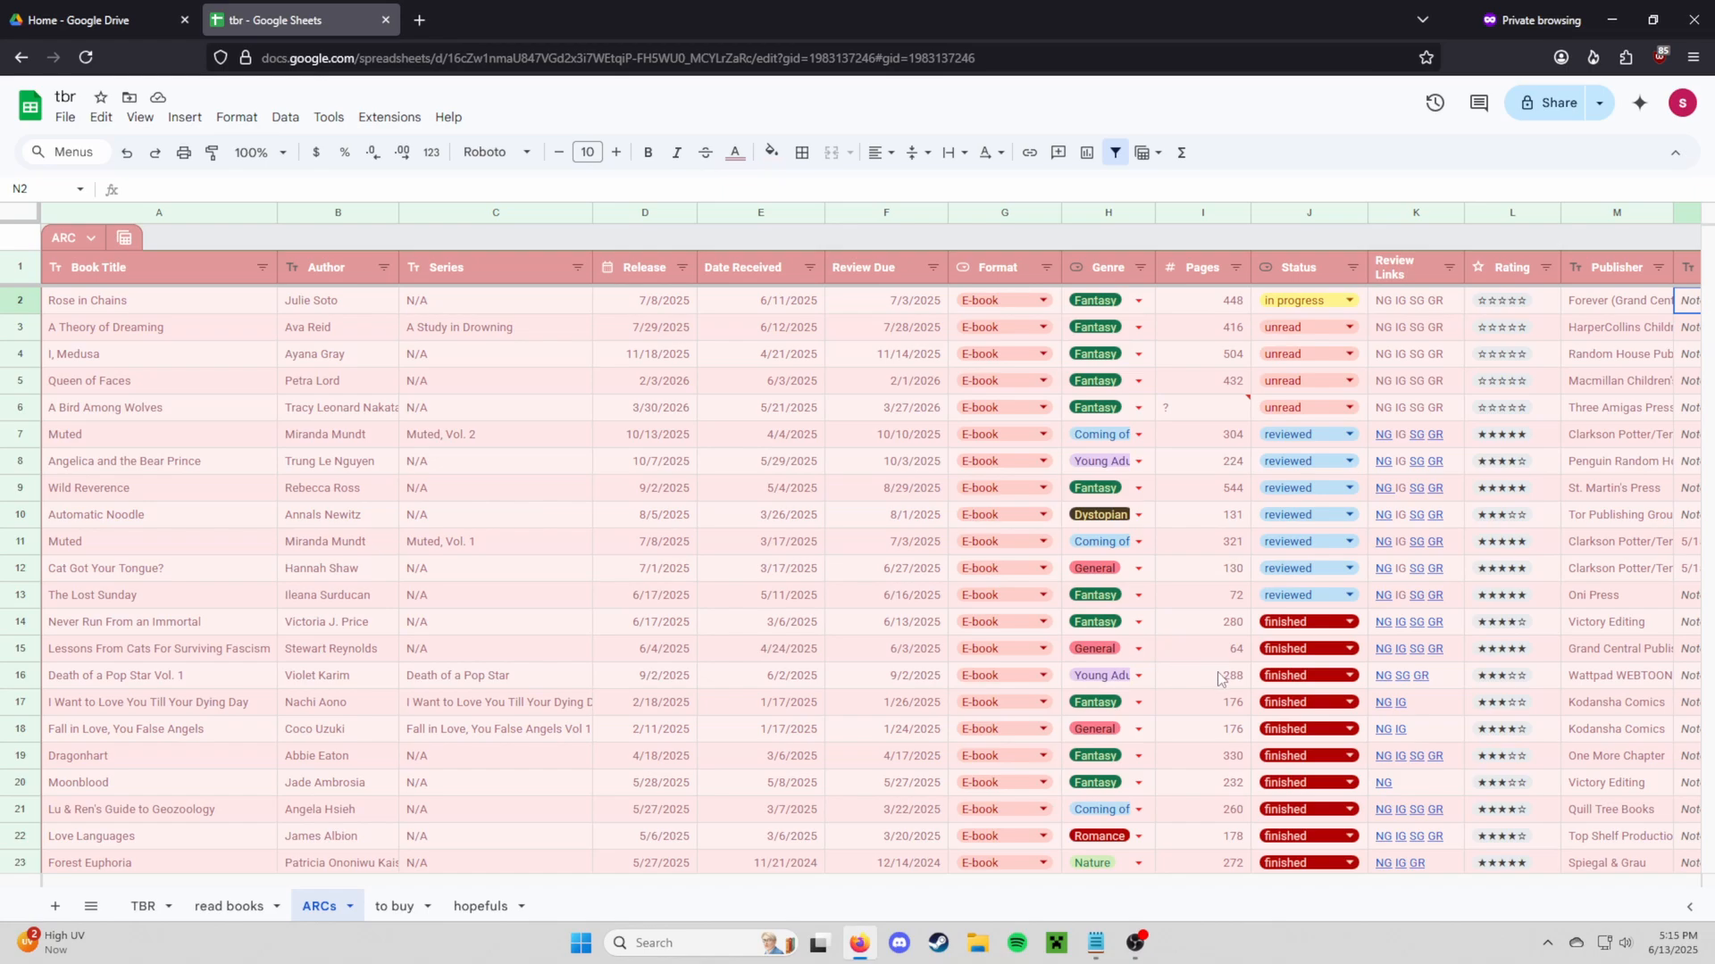
pyautogui.scroll(-2, 1220, 679)
pyautogui.scroll(-1, 1220, 680)
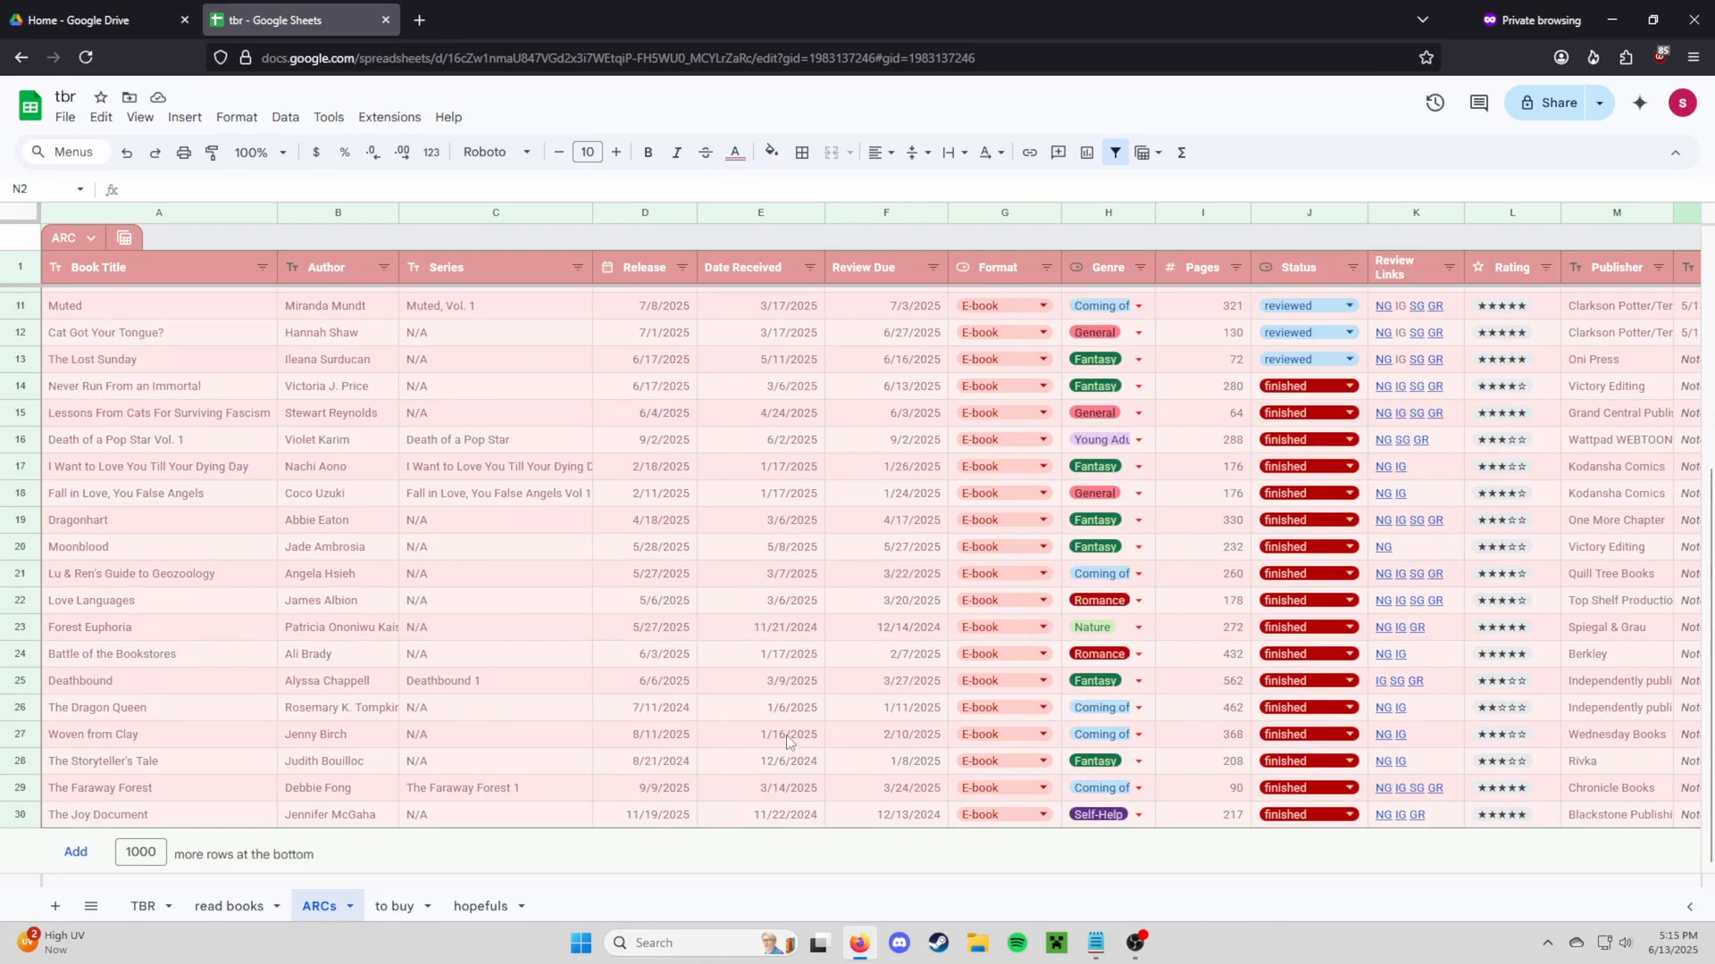
pyautogui.moveTo(686, 884); pyautogui.dragTo(871, 890)
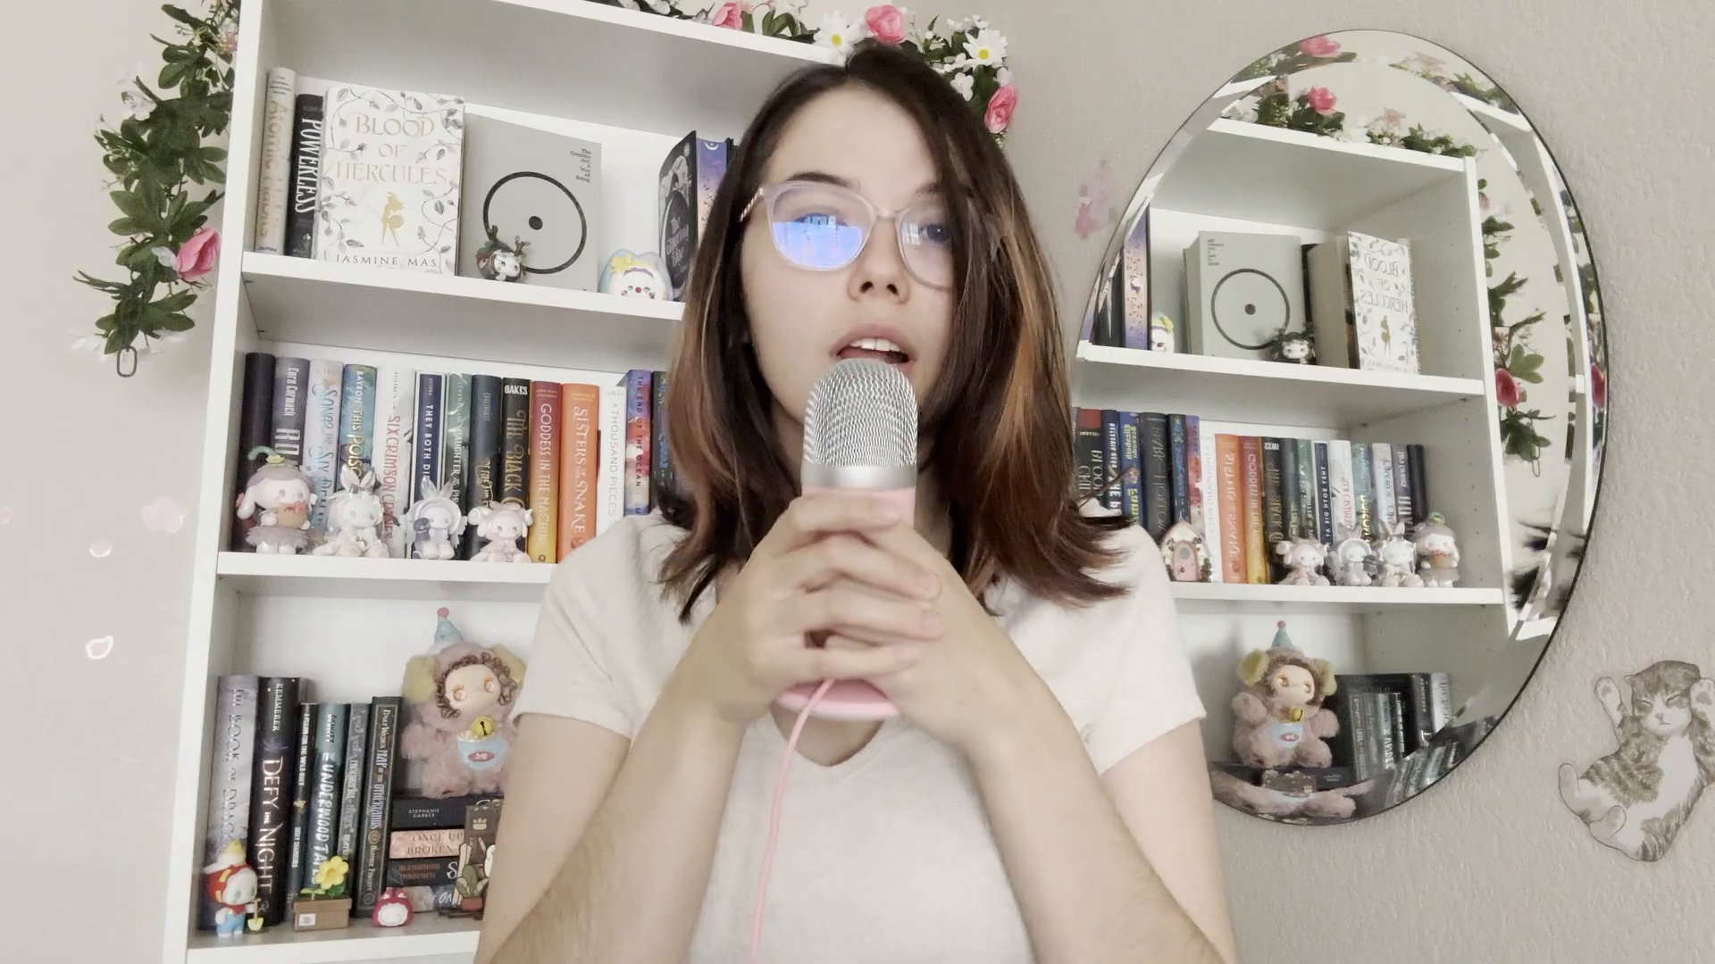